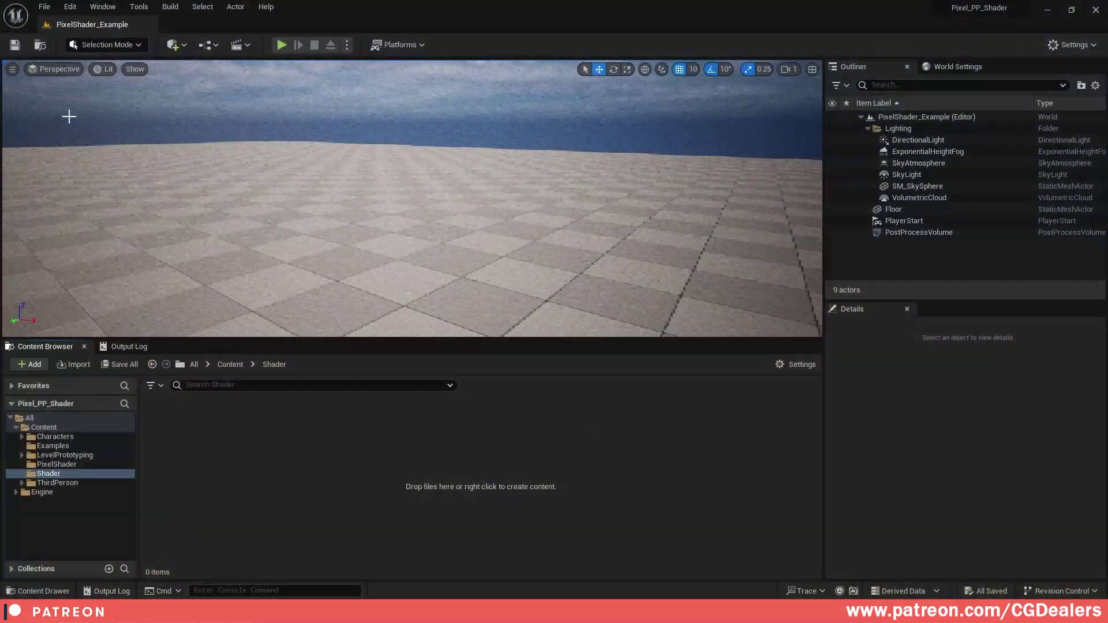
# - Create a new level from the Basic template and briefly play-test it
pyautogui.click(44, 7)
pyautogui.click(71, 37)
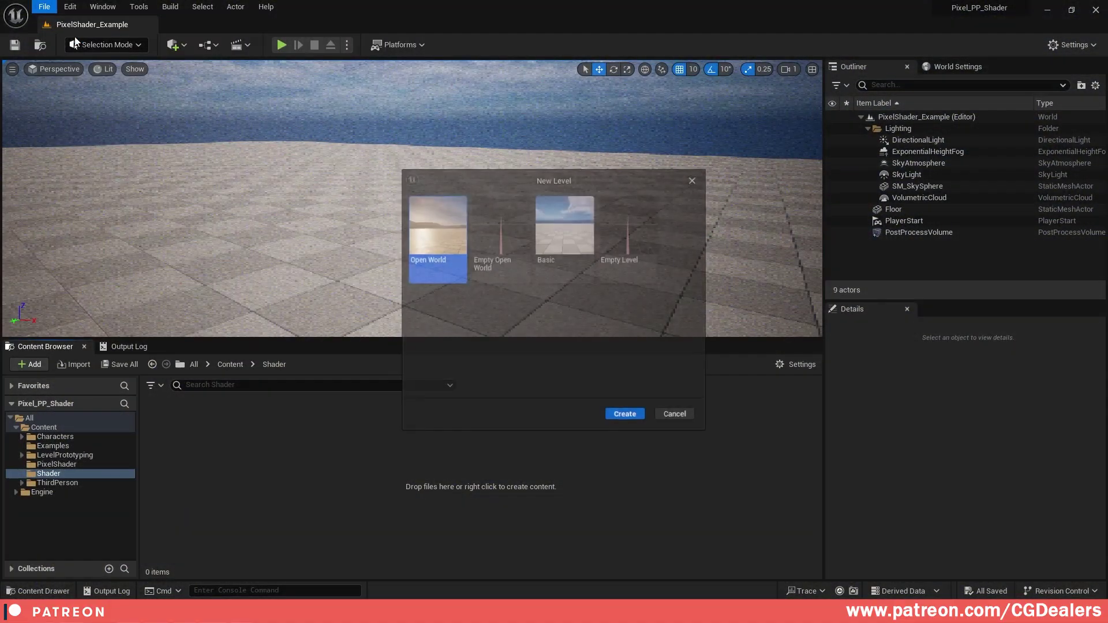
pyautogui.doubleClick(563, 228)
pyautogui.hotkey('alt', 'p')
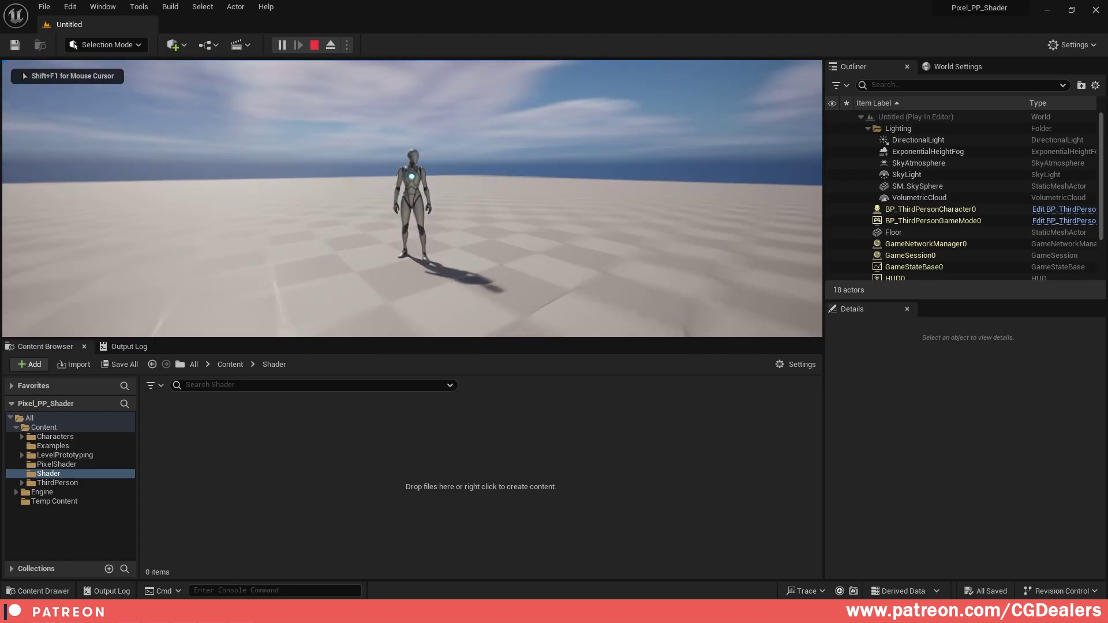
pyautogui.press('Escape')
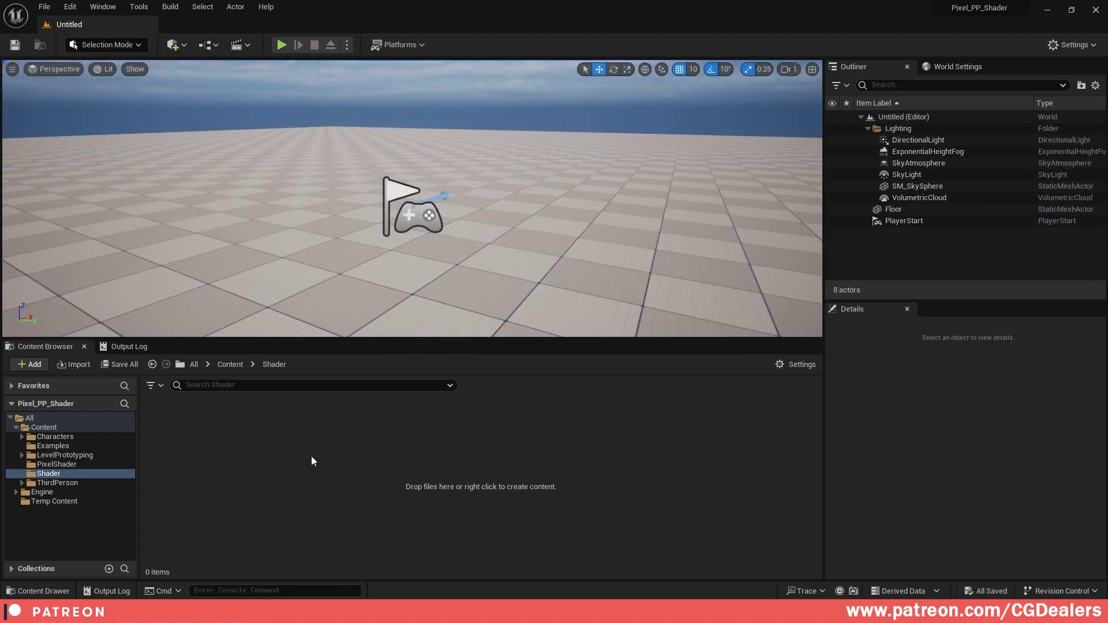
# - Create a material named MM_PixelGraphics in the Shader folder
pyautogui.rightClick(312, 460)
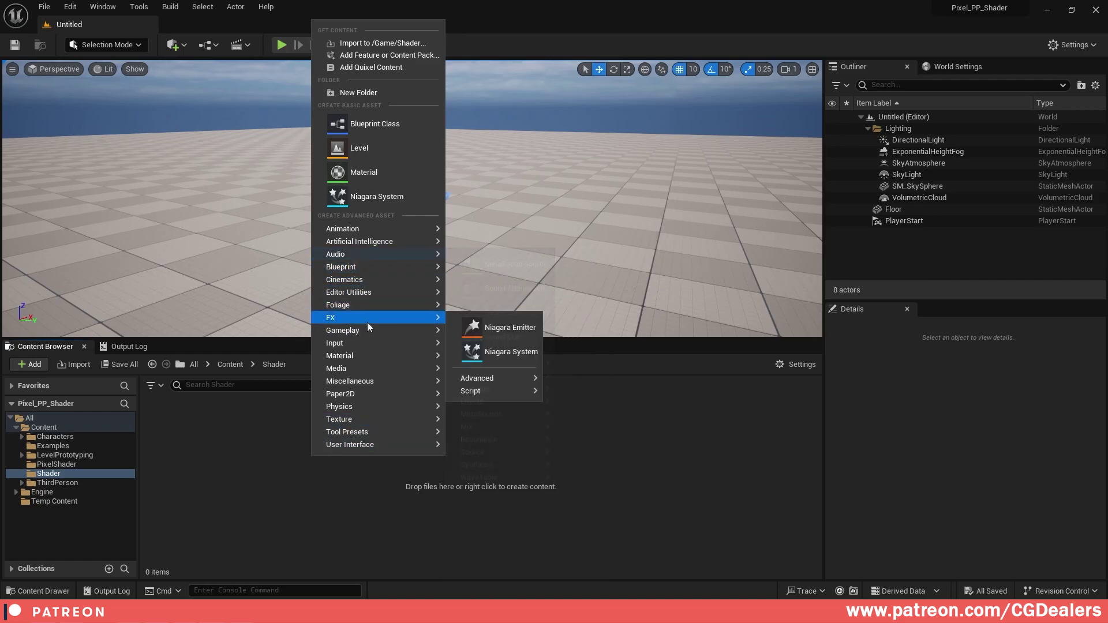
pyautogui.moveTo(375, 355)
pyautogui.click(500, 342)
pyautogui.press('BackSpace')
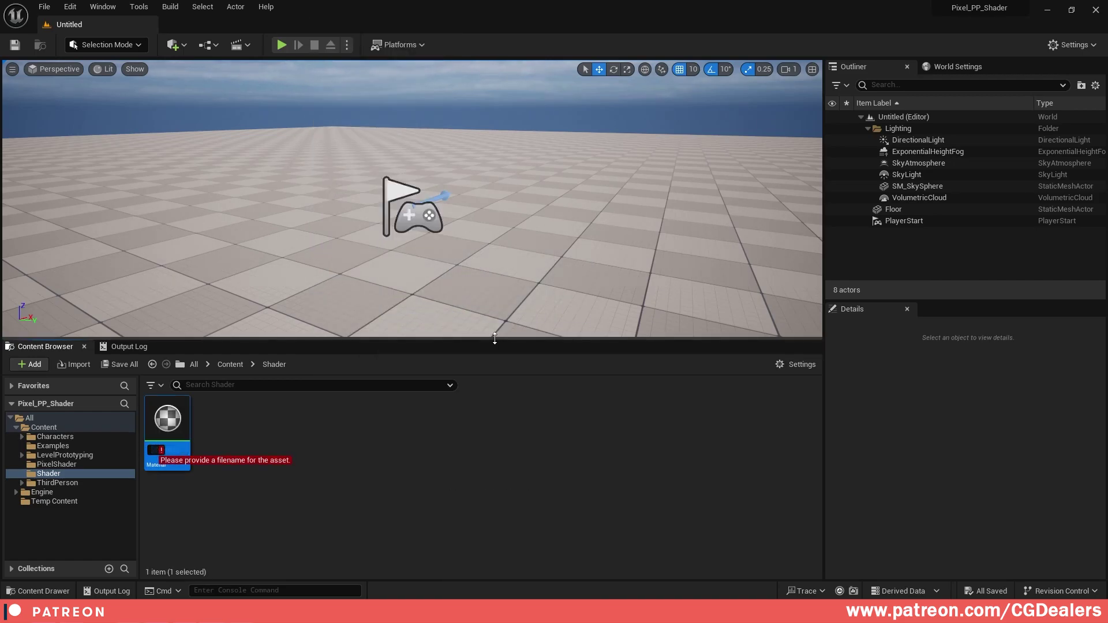
pyautogui.write('MM')
pyautogui.write('_PixelGrap')
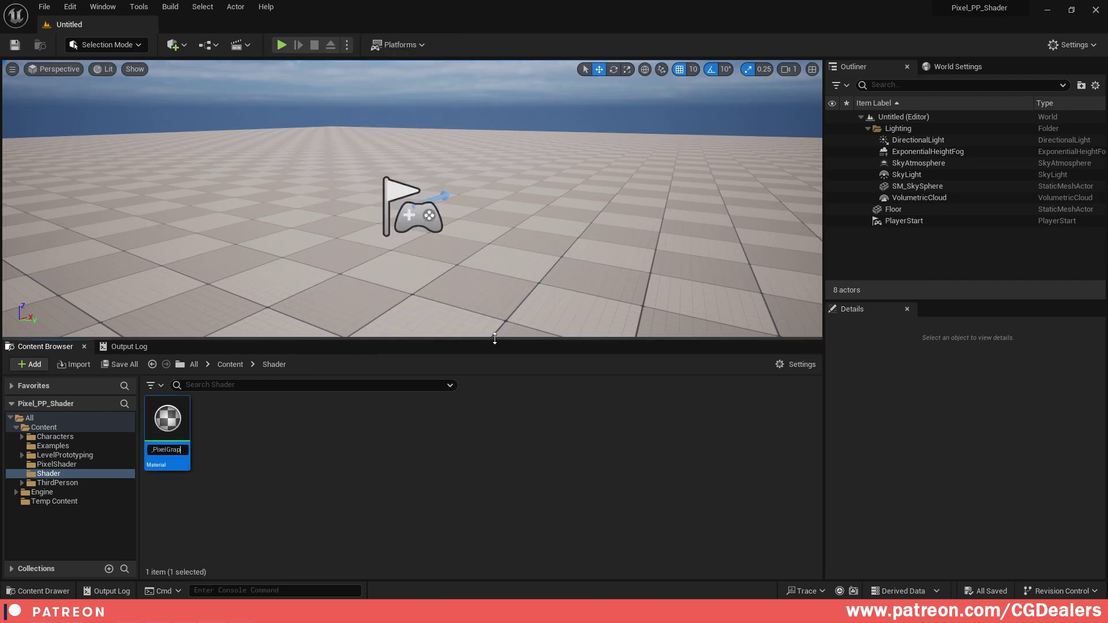
pyautogui.write('hics')
pyautogui.press('Return')
# - Open the MM_PixelGraphics material and set its material domain to Post Process
pyautogui.doubleClick(168, 419)
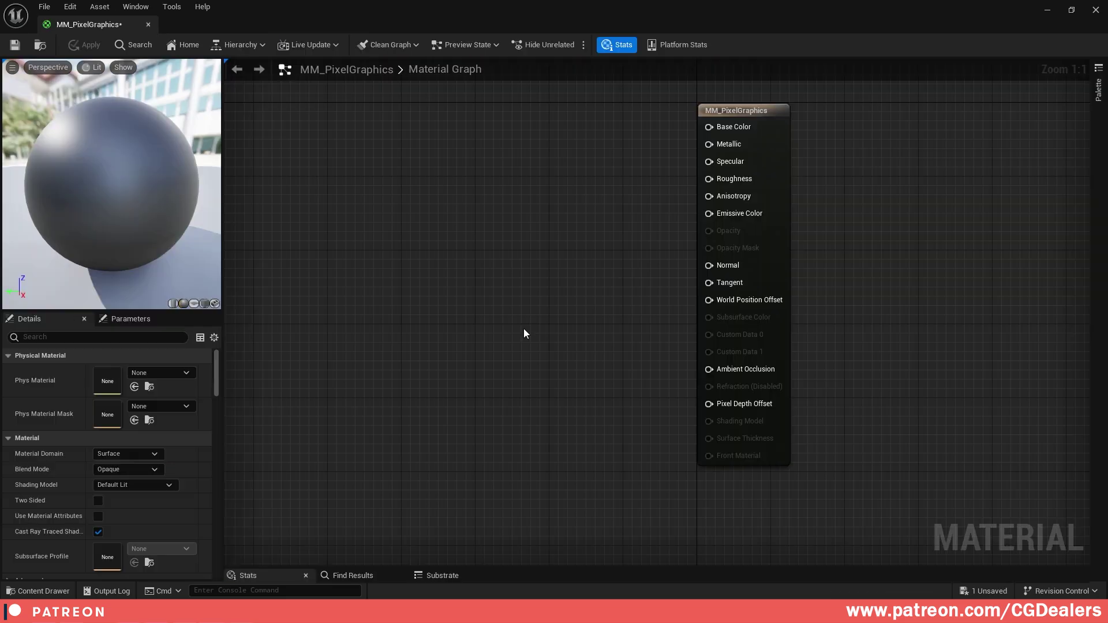
pyautogui.click(756, 129)
pyautogui.scroll(-3, 127, 411)
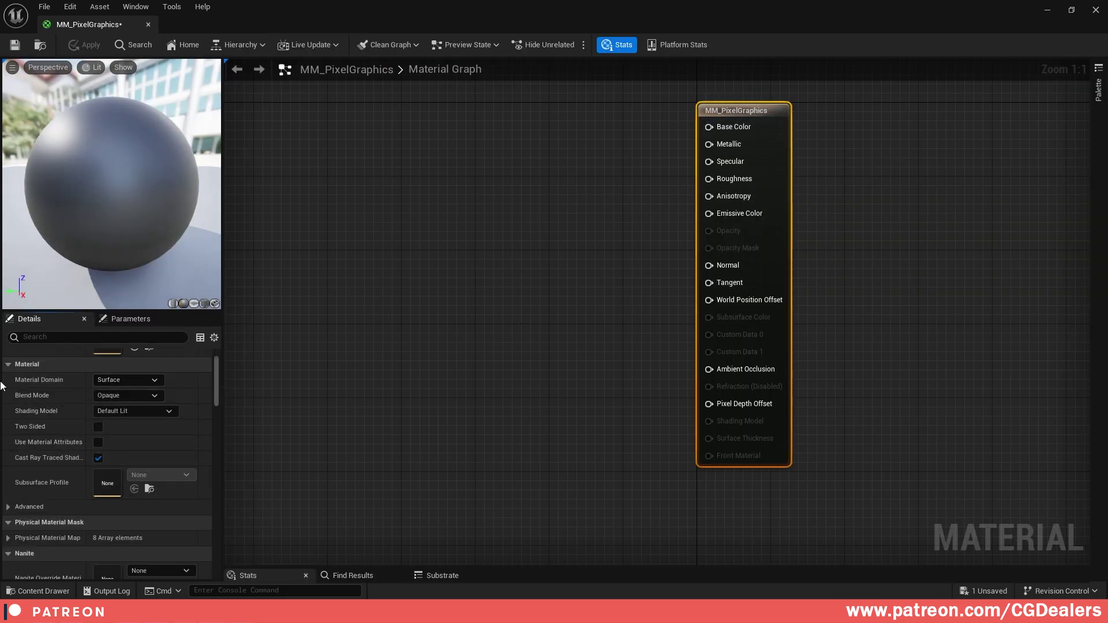
pyautogui.click(111, 380)
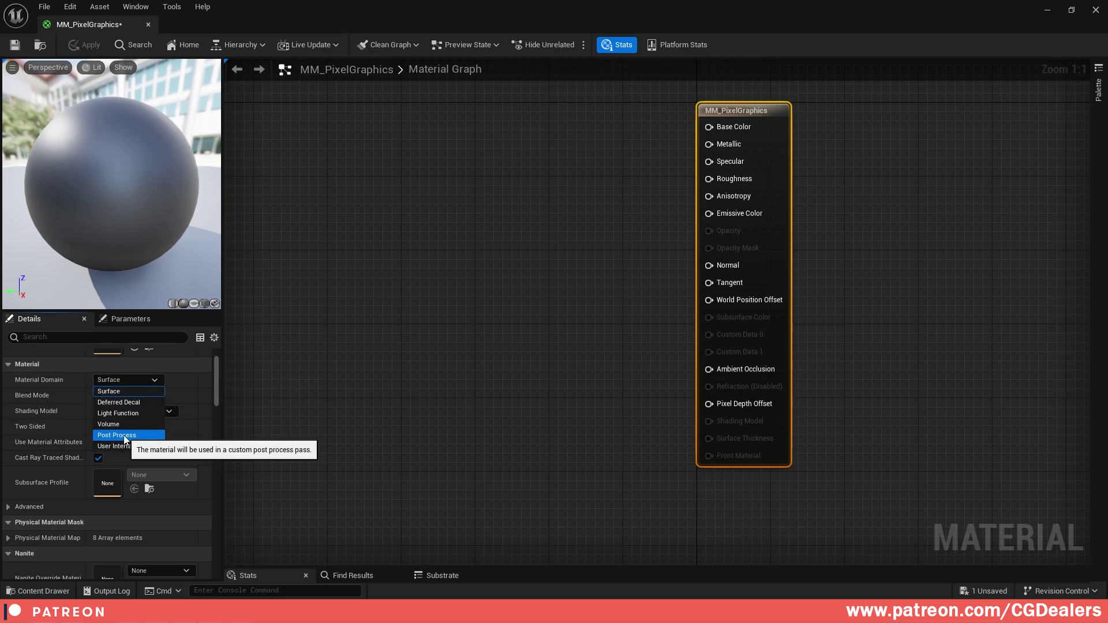
pyautogui.click(124, 435)
# - Add a constant node to the material graph and convert it to a parameter named Pixel_Height
pyautogui.moveTo(339, 227); pyautogui.dragTo(697, 259, button='right')
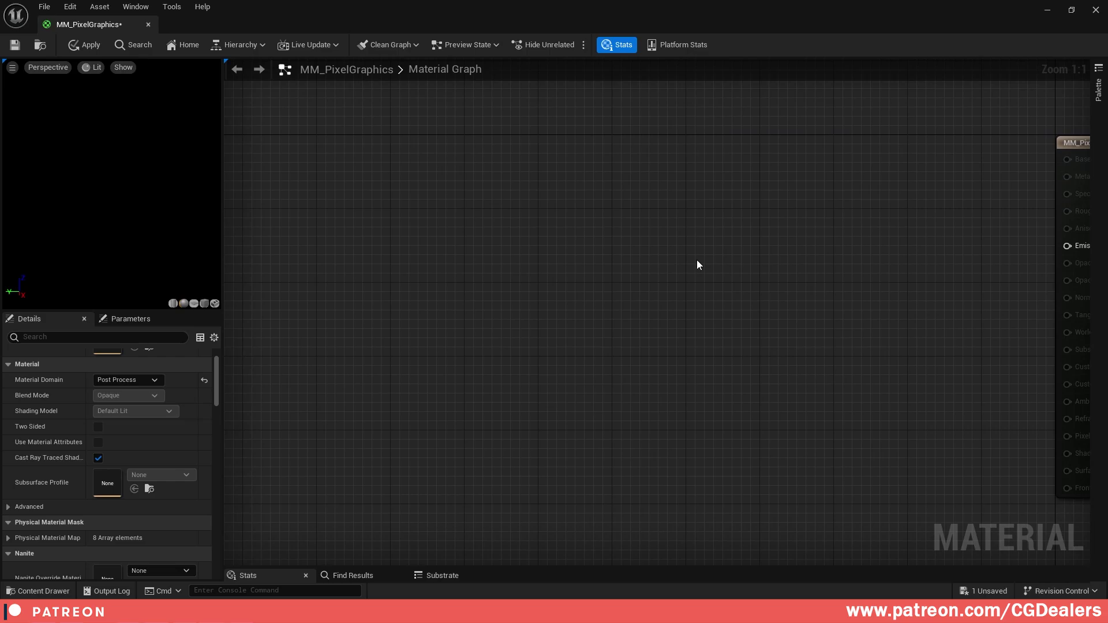
pyautogui.click(500, 259)
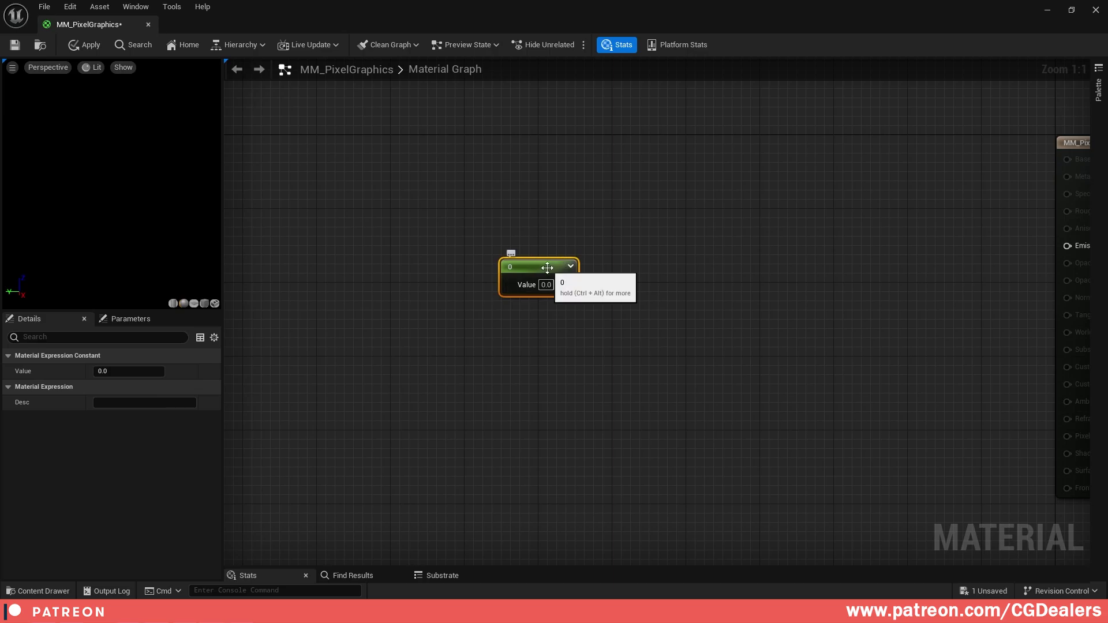
pyautogui.rightClick(547, 268)
pyautogui.click(585, 291)
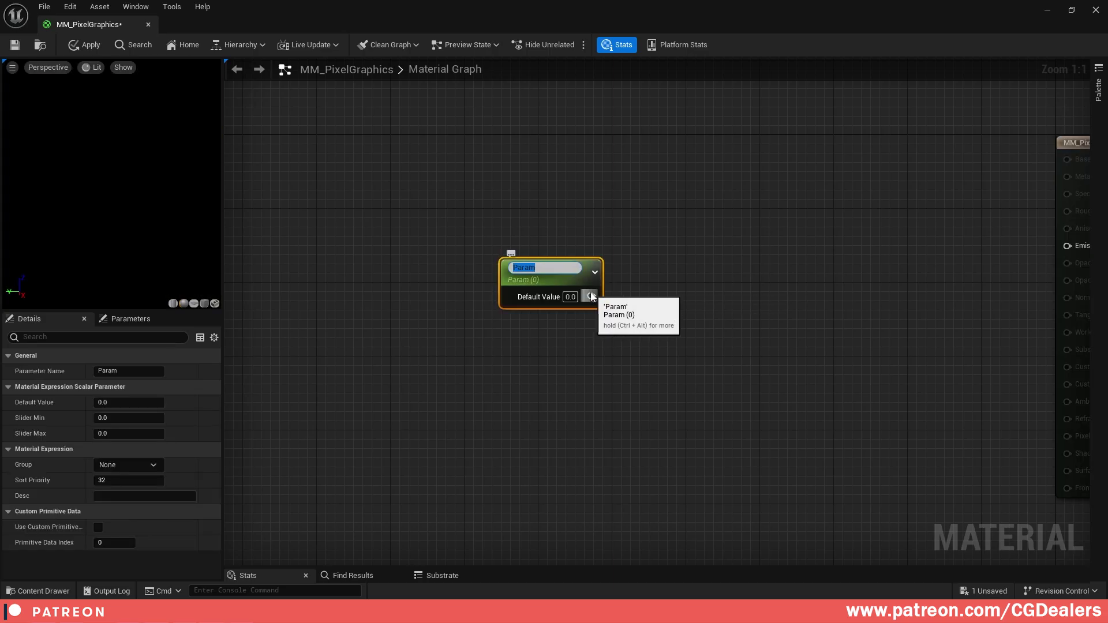
pyautogui.write('Pixel_Height')
pyautogui.press('Return')
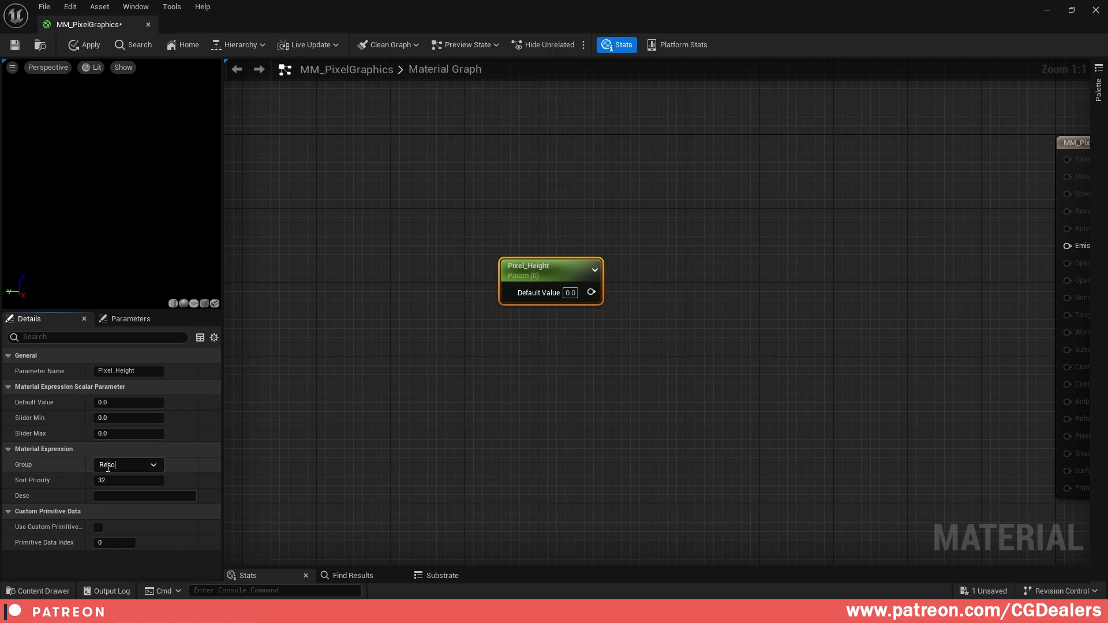
# - Assign the Pixel_Height parameter to the group Resolution and set its default value to 256
pyautogui.click(106, 407)
pyautogui.write('256')
pyautogui.press('Return')
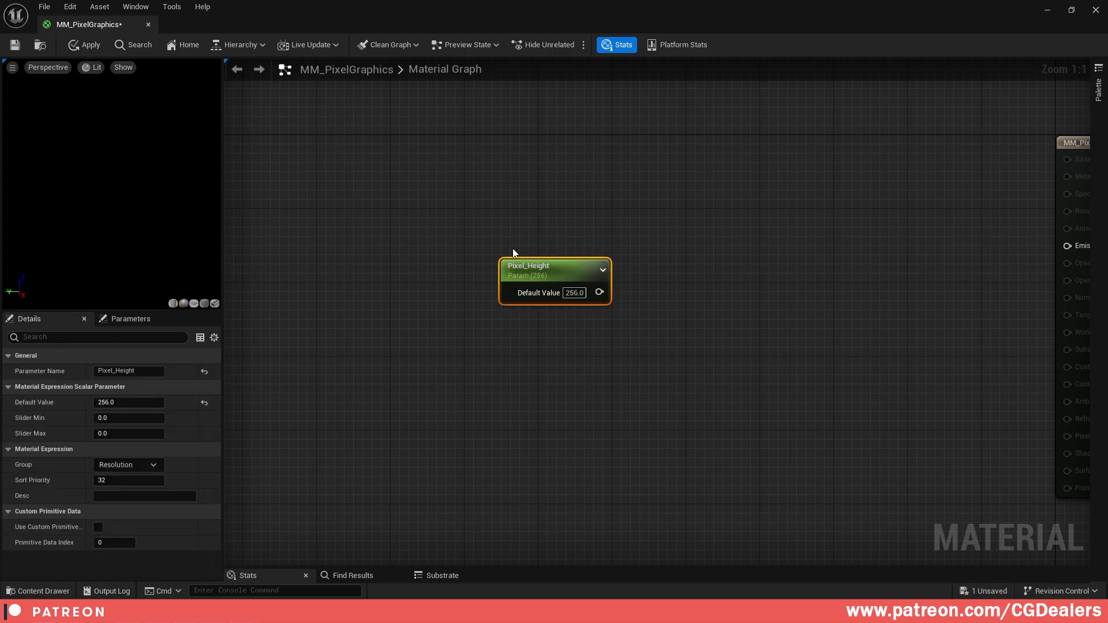
# - Duplicate the Pixel_Height parameter, place the copy below it and rename it Pixel_Width
pyautogui.hotkey('ctrl', 'w')
pyautogui.moveTo(660, 325); pyautogui.dragTo(539, 352)
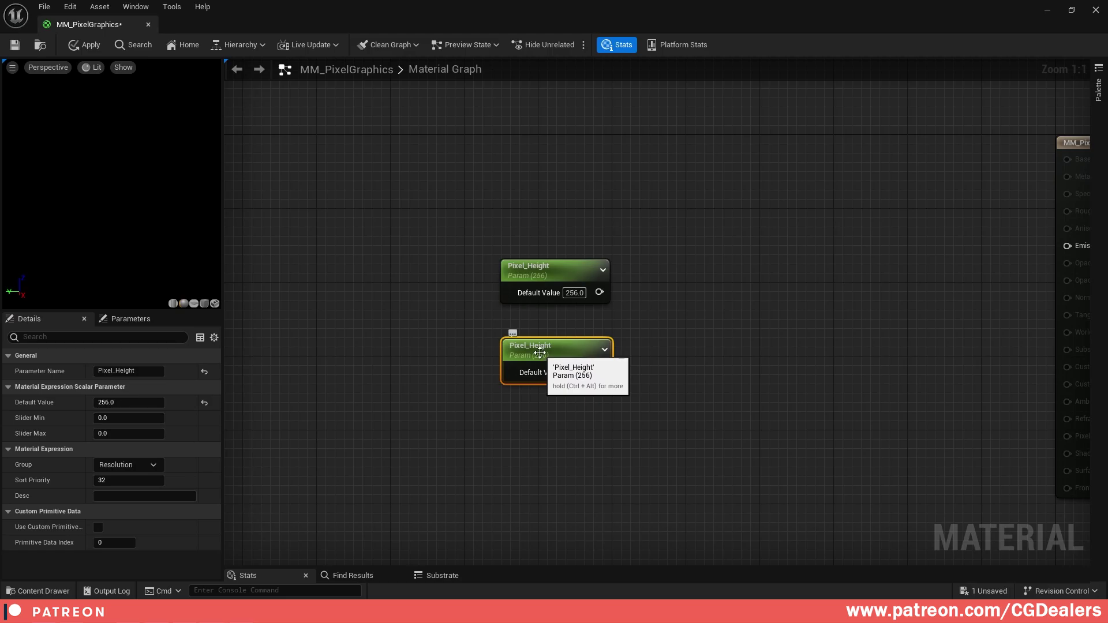
pyautogui.click(128, 371)
pyautogui.write('Pixel_Width')
pyautogui.press('Return')
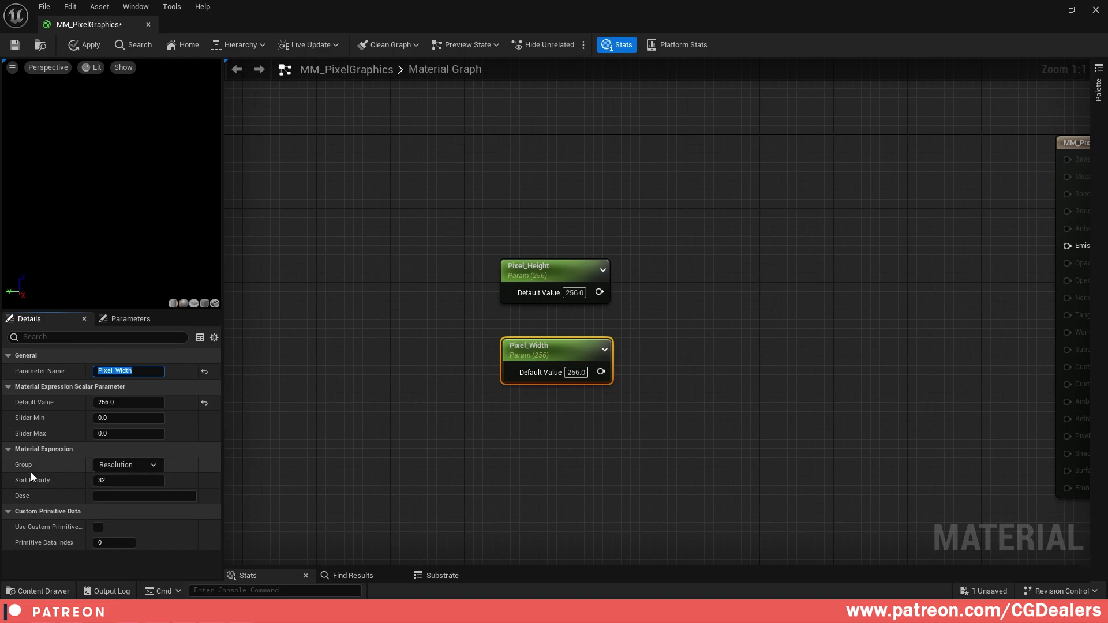
# - Add an AppendVector node and connect Pixel_Height to its A input and Pixel_Width to its B input
pyautogui.click(613, 328)
pyautogui.press('Home')
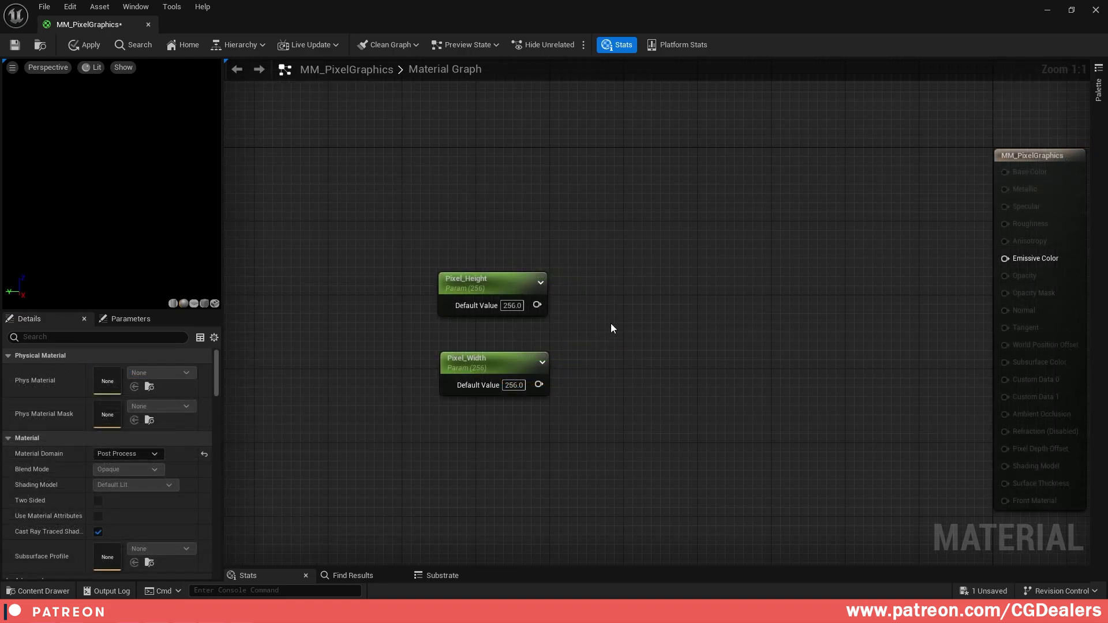
pyautogui.rightClick(640, 325)
pyautogui.write('append')
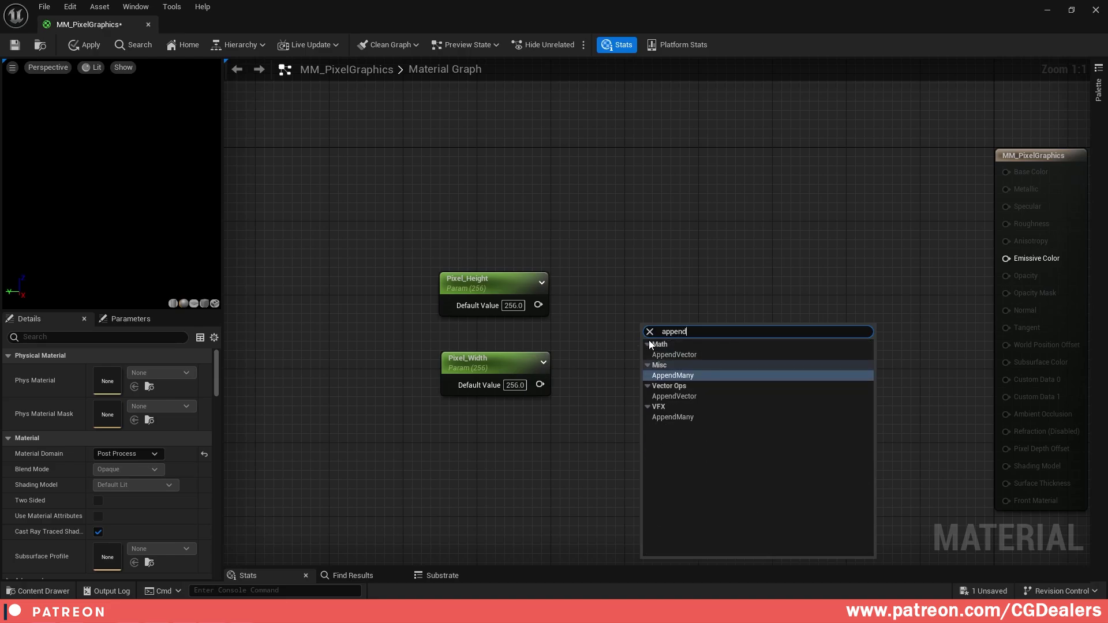
pyautogui.click(678, 354)
pyautogui.moveTo(538, 305); pyautogui.dragTo(650, 347)
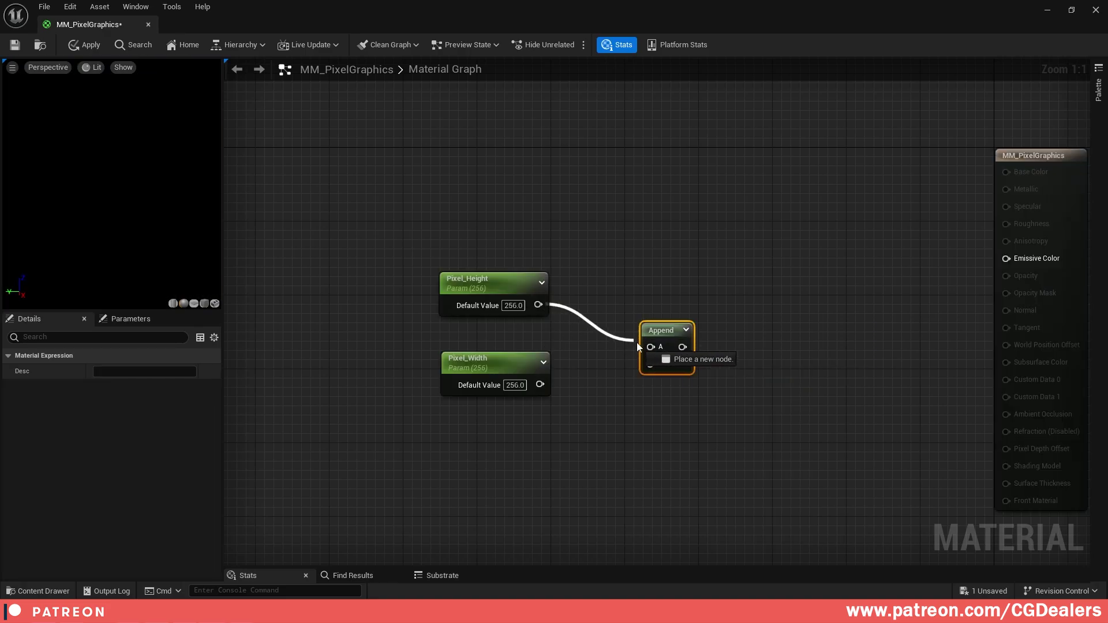
pyautogui.moveTo(540, 383); pyautogui.dragTo(650, 364)
# - Add a Floor node after the Append node and feed it the Append output
pyautogui.moveTo(420, 354); pyautogui.dragTo(307, 352, button='right')
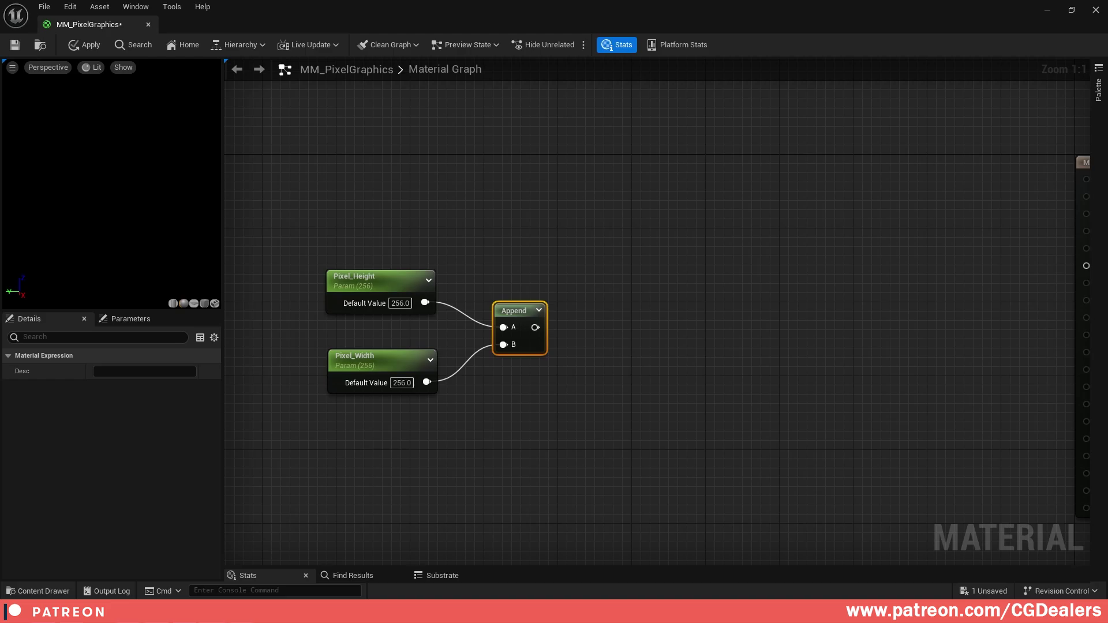
pyautogui.rightClick(609, 327)
pyautogui.write('floor')
pyautogui.press('Return')
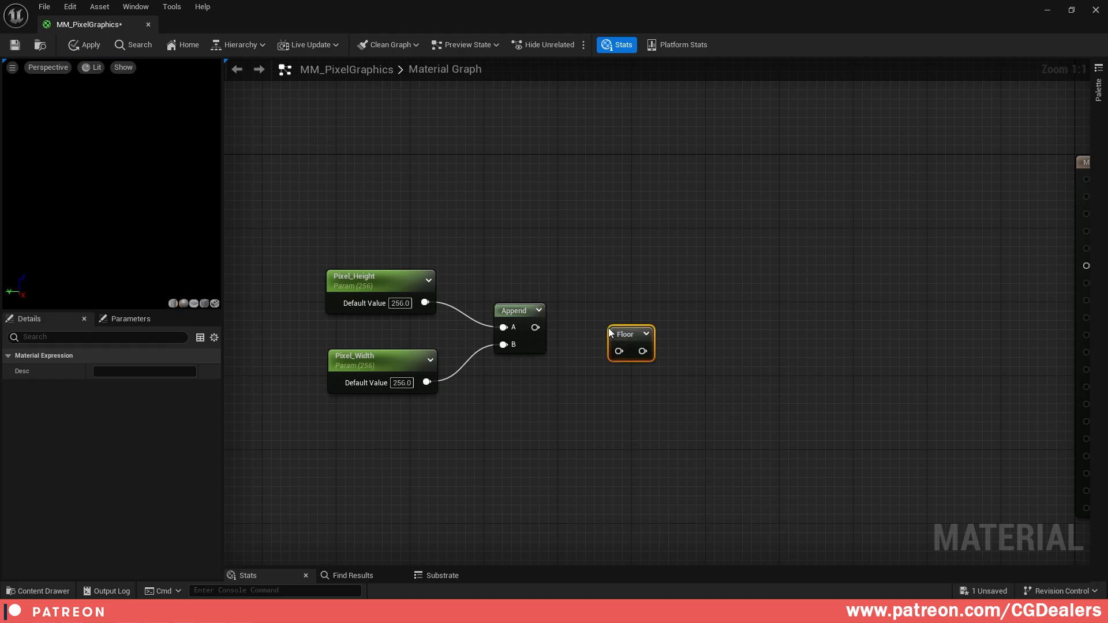
pyautogui.moveTo(536, 328); pyautogui.dragTo(605, 317)
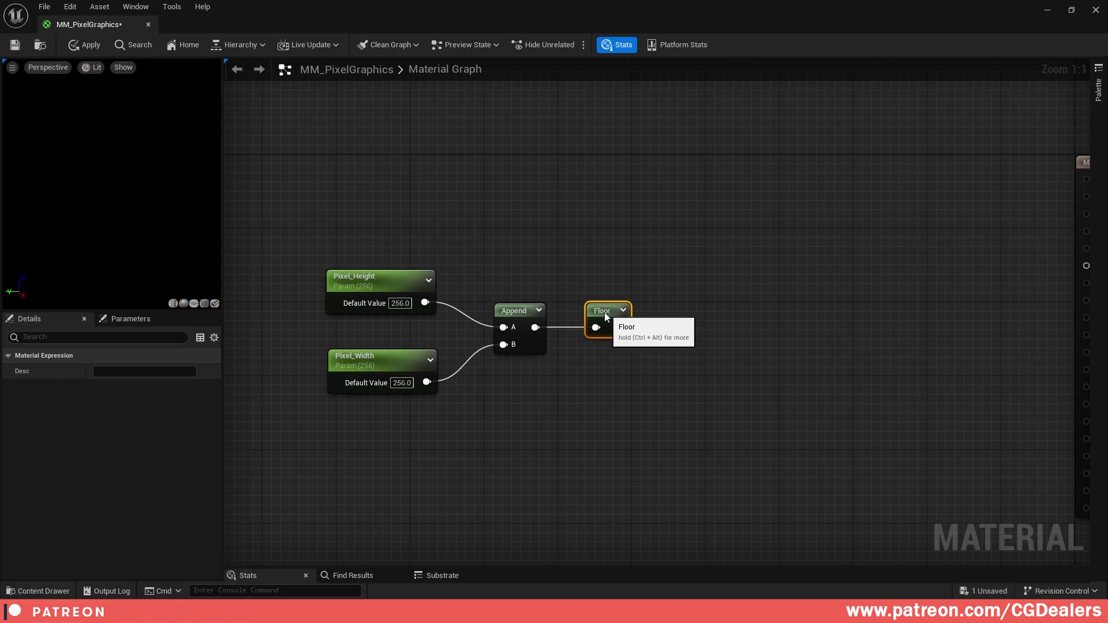
# - Add a ScreenPosition node above the Append and Floor nodes
pyautogui.moveTo(605, 317); pyautogui.dragTo(607, 374, button='right')
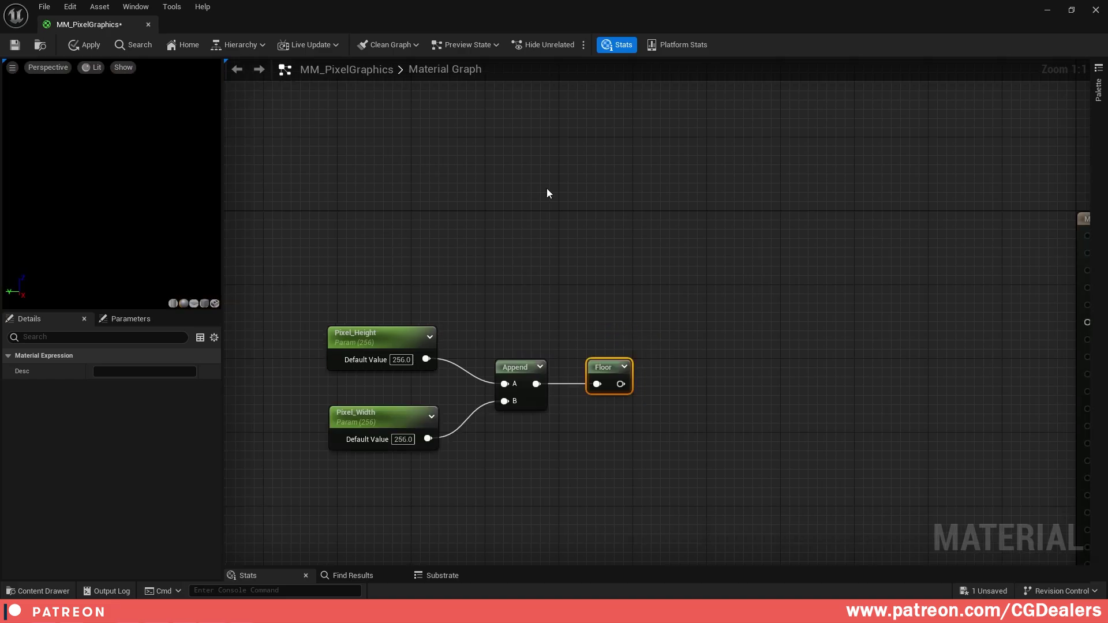
pyautogui.rightClick(547, 191)
pyautogui.write('sc')
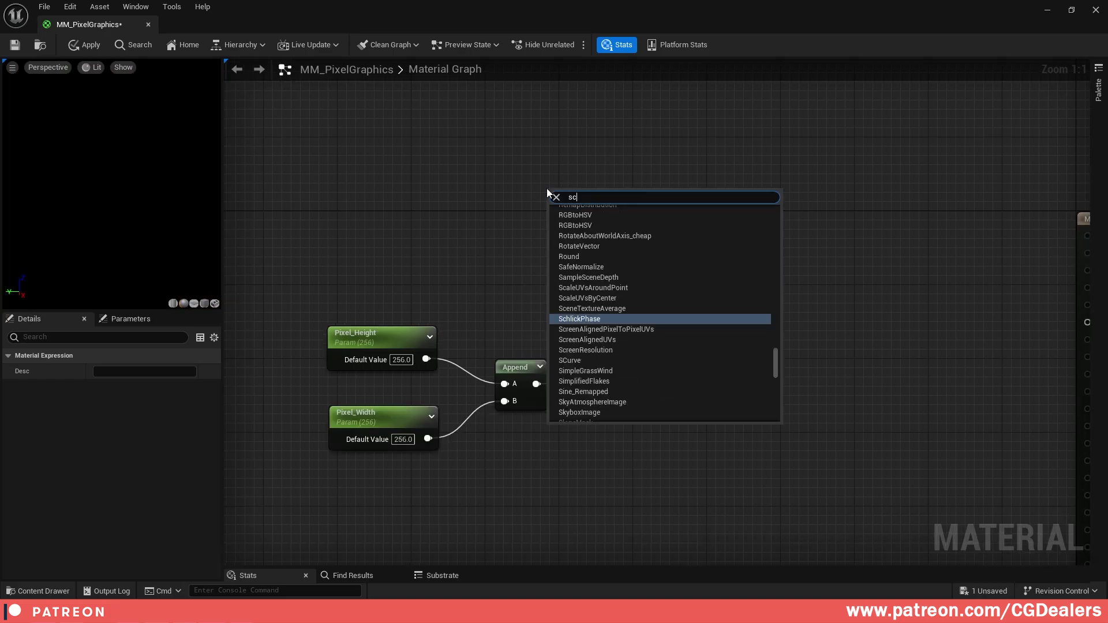
pyautogui.write('reenpos')
pyautogui.press('Return')
# - Add a Multiply node with ViewportUV into A and the Floor output into B, and straighten its connection to ScreenPosition
pyautogui.moveTo(730, 255); pyautogui.dragTo(660, 254, button='right')
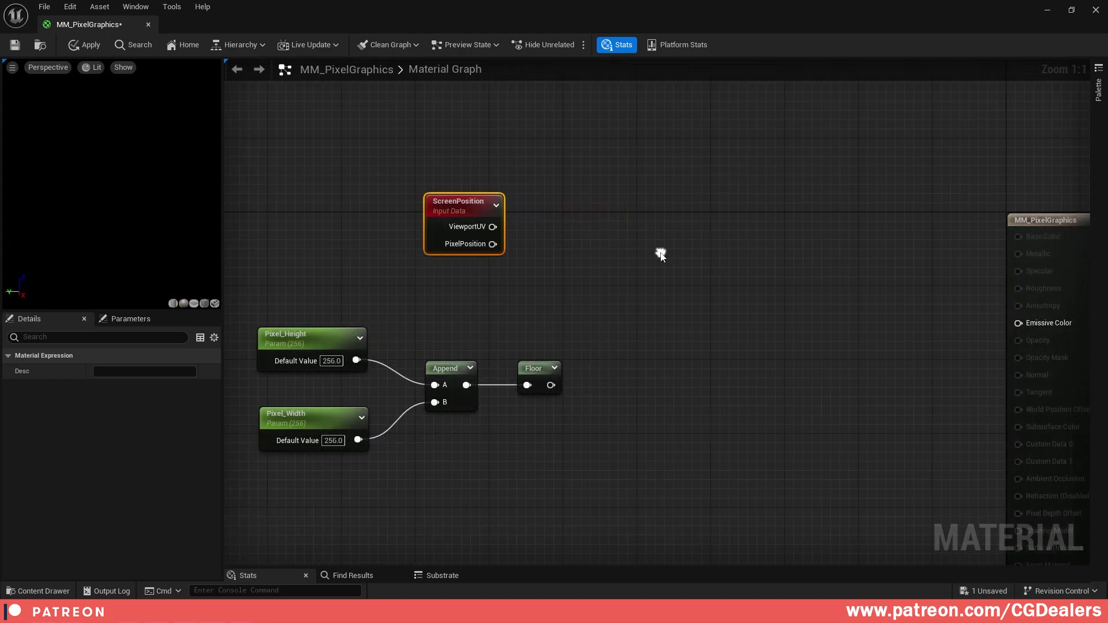
pyautogui.click(614, 213)
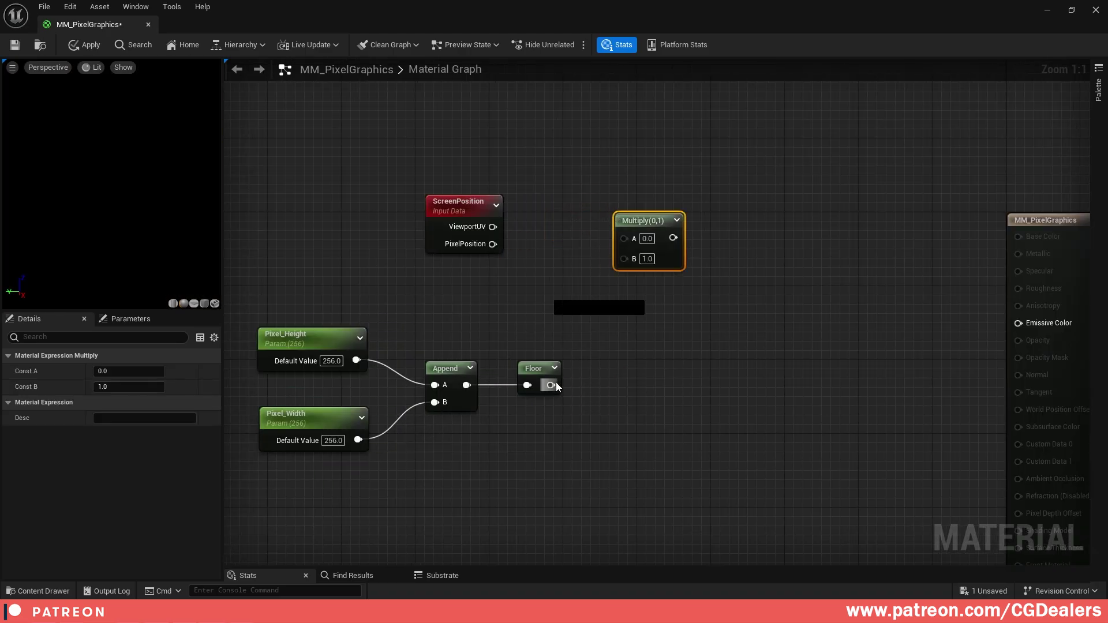
pyautogui.moveTo(552, 385); pyautogui.dragTo(630, 258)
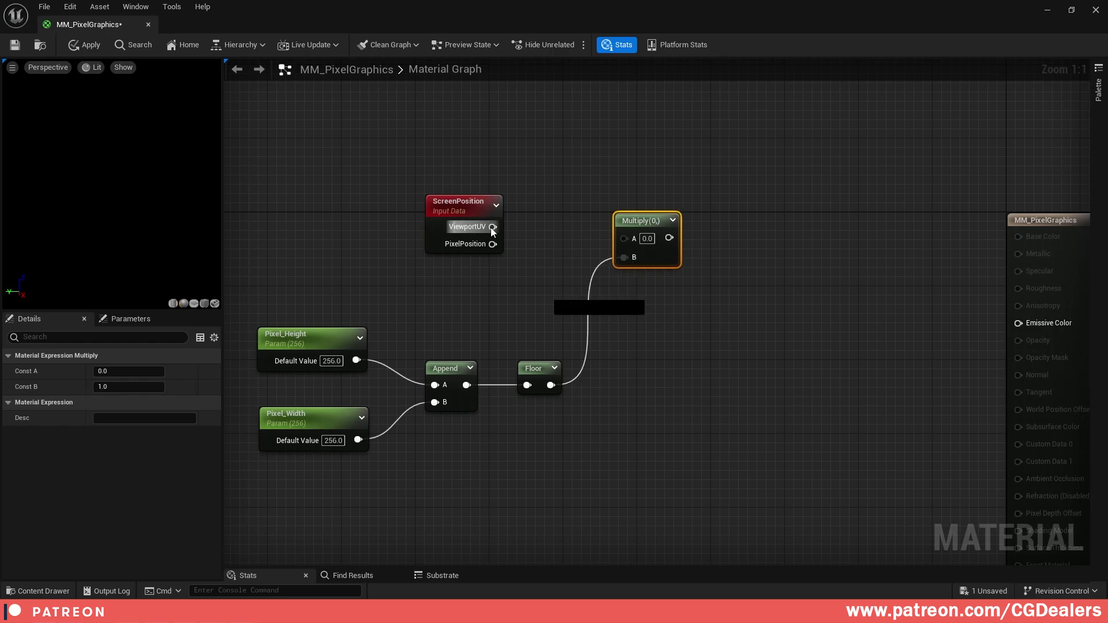
pyautogui.moveTo(492, 227); pyautogui.dragTo(628, 237)
pyautogui.moveTo(441, 168); pyautogui.dragTo(705, 268)
pyautogui.press('q')
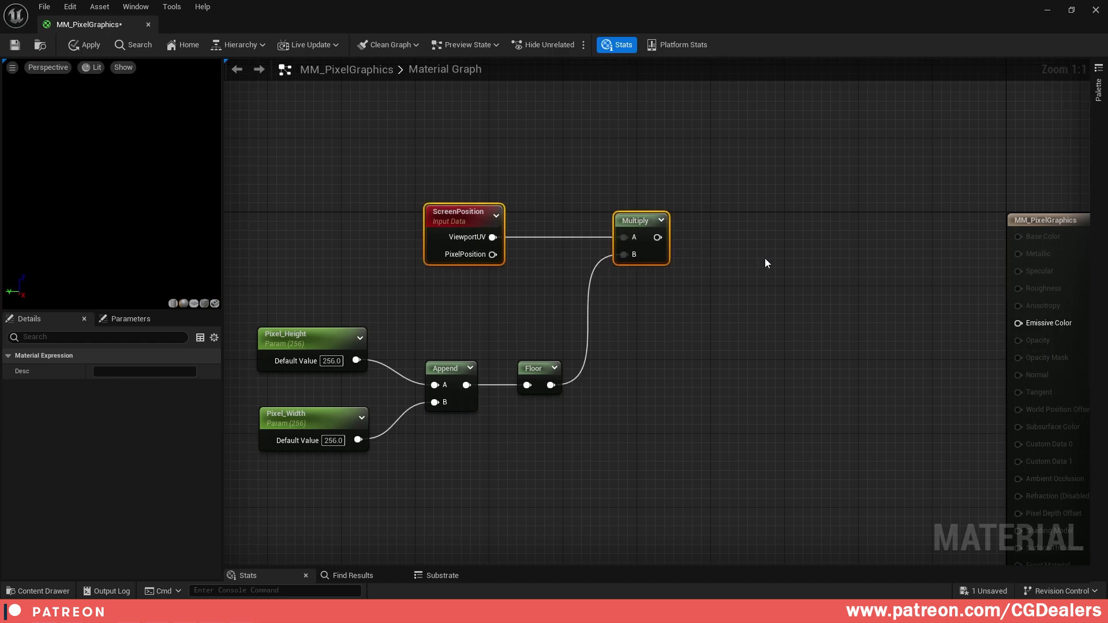
# - Copy the Floor node to the right of Multiply and connect the Multiply output to it
pyautogui.moveTo(748, 256); pyautogui.dragTo(662, 245, button='right')
pyautogui.click(461, 369)
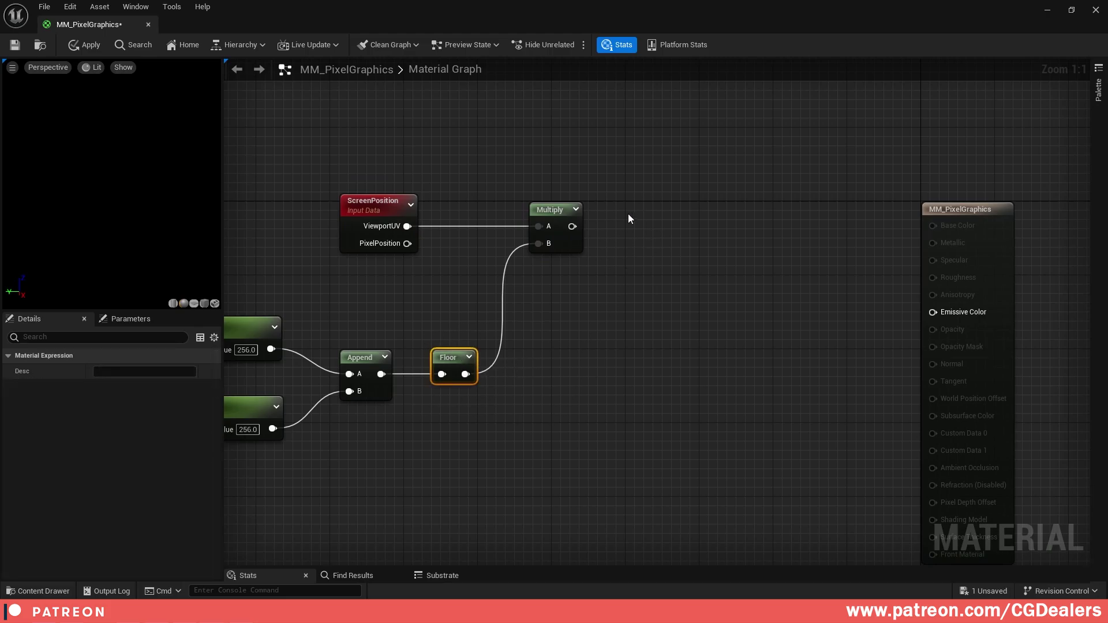
pyautogui.hotkey('ctrl', 'c')
pyautogui.hotkey('ctrl', 'v')
pyautogui.moveTo(572, 226); pyautogui.dragTo(635, 227)
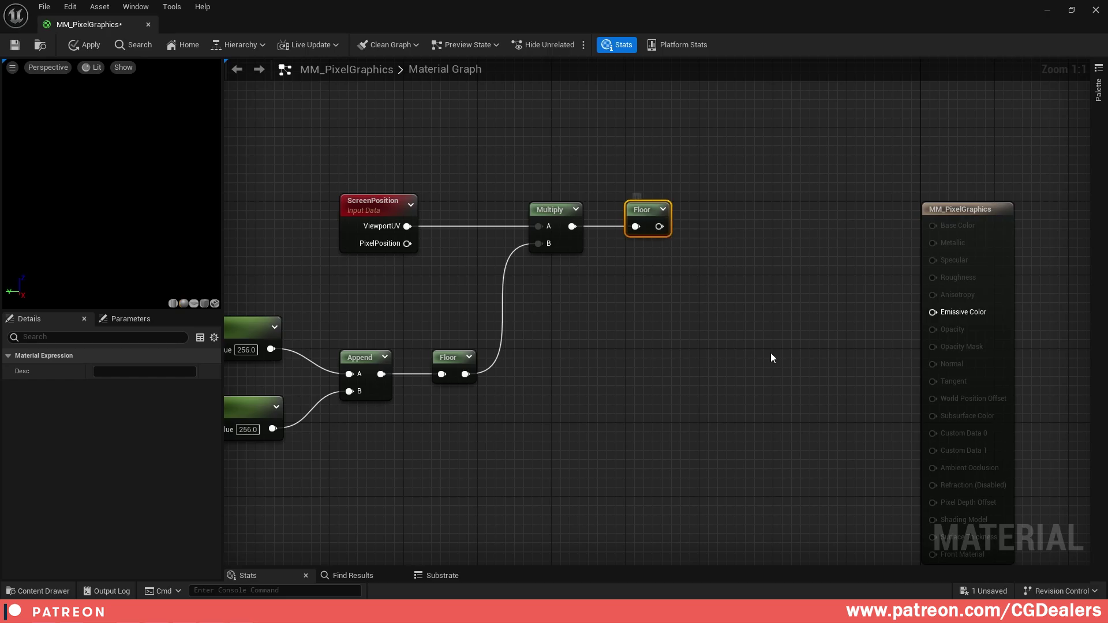
pyautogui.click(602, 195)
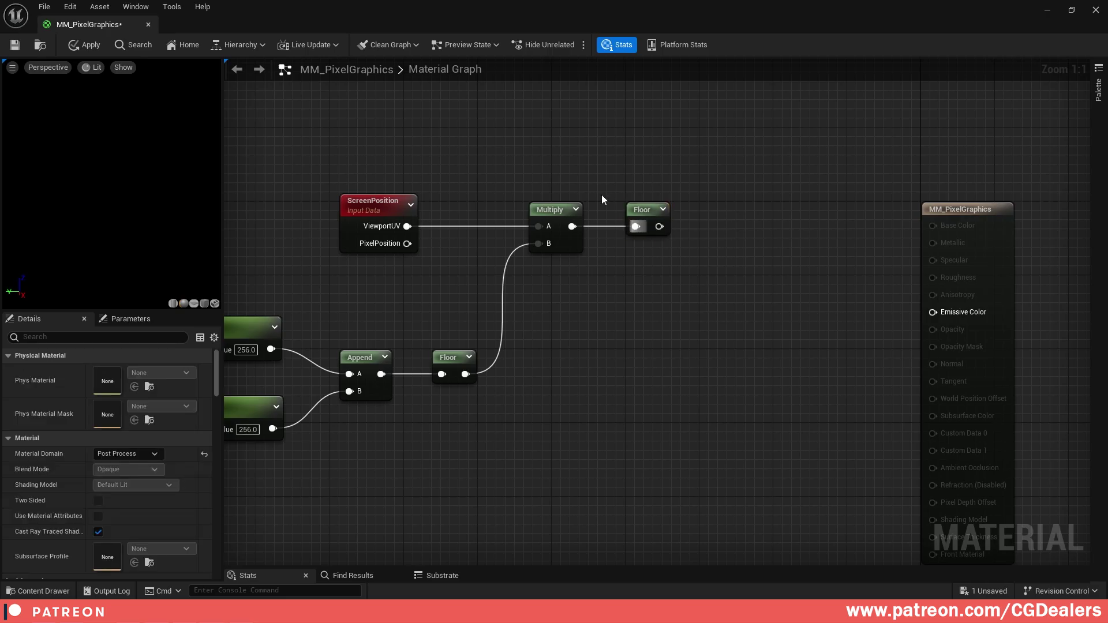
# - Add a Divide node with the Floor after Multiply into A and the Floor after Append into B
pyautogui.rightClick(736, 319)
pyautogui.write('divide')
pyautogui.press('Return')
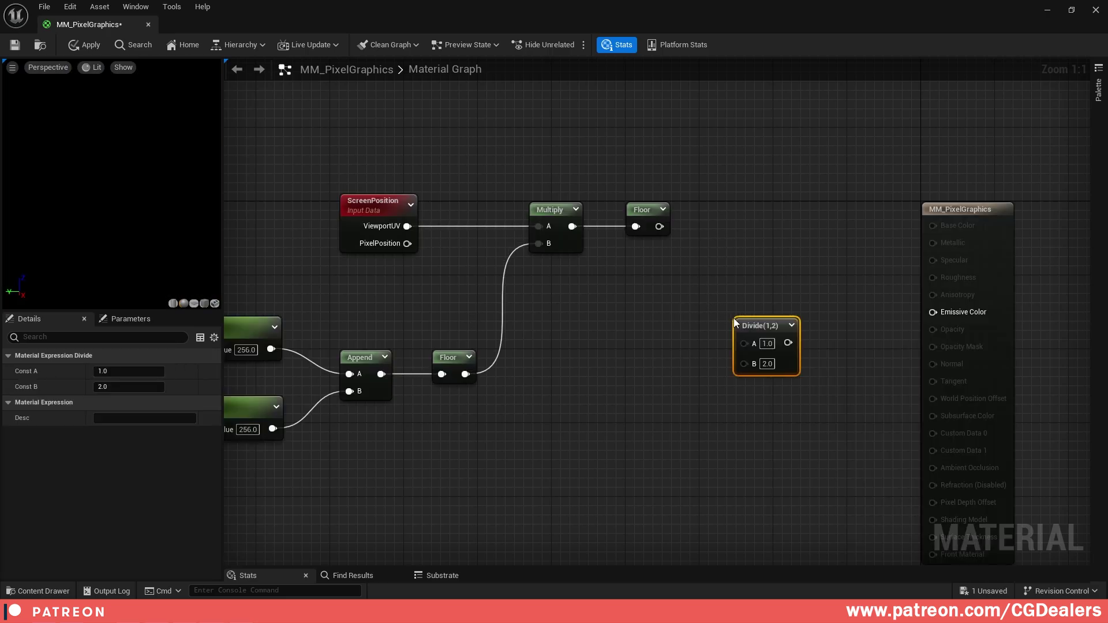
pyautogui.moveTo(467, 375); pyautogui.dragTo(745, 364)
pyautogui.moveTo(659, 226); pyautogui.dragTo(746, 354)
# - Add a SceneTexture node between Divide and the material result node, and connect the Divide output to its UVs
pyautogui.moveTo(746, 354); pyautogui.dragTo(624, 310, button='right')
pyautogui.click(686, 301)
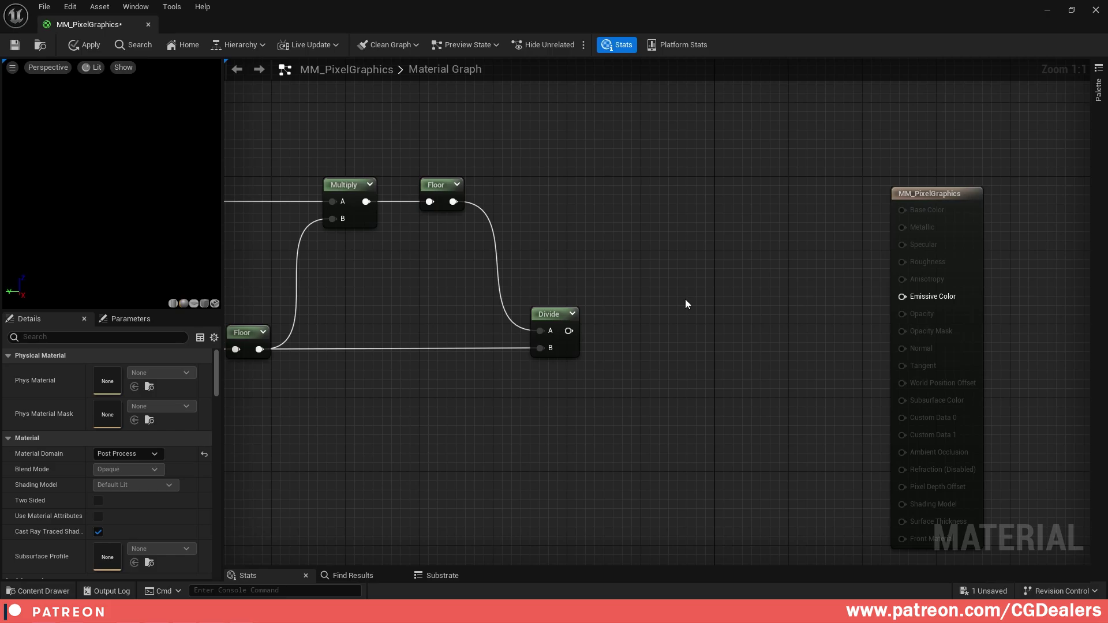
pyautogui.rightClick(685, 301)
pyautogui.write('s')
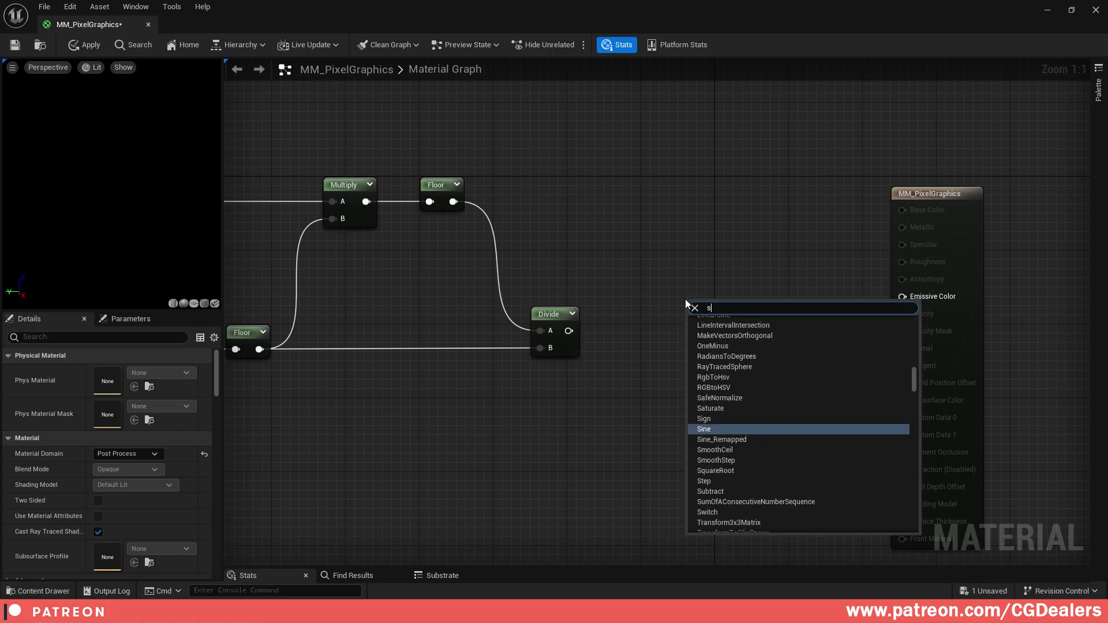
pyautogui.write('cenetexture')
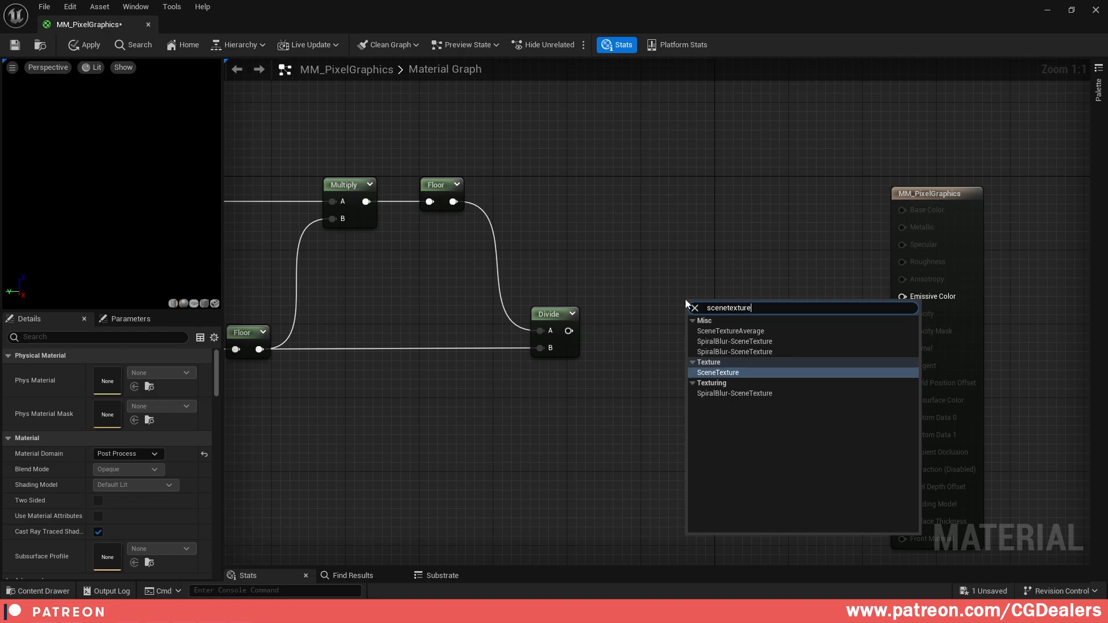
pyautogui.press('Return')
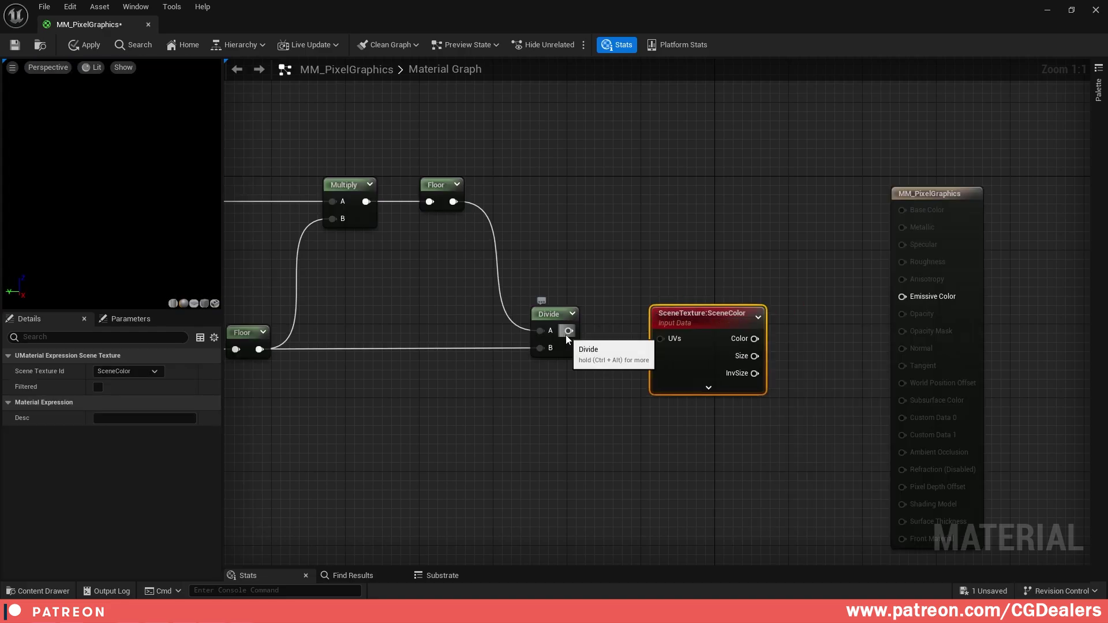
pyautogui.moveTo(568, 330); pyautogui.dragTo(698, 304)
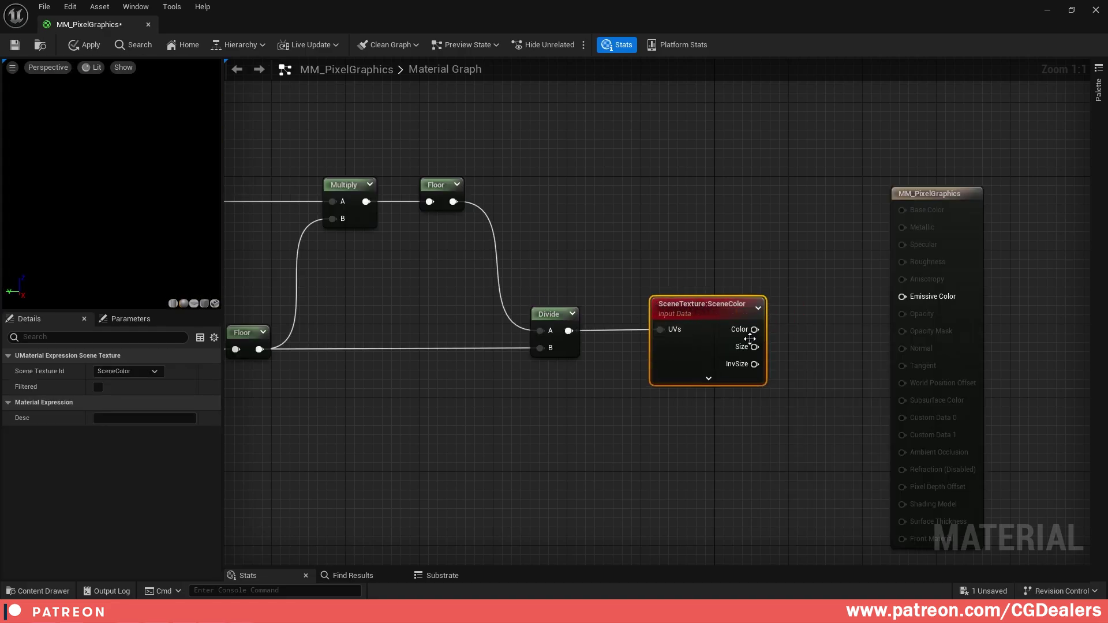
# - Connect the SceneTexture Color output to Emissive Color and move the material result node slightly down
pyautogui.moveTo(754, 330); pyautogui.dragTo(902, 297)
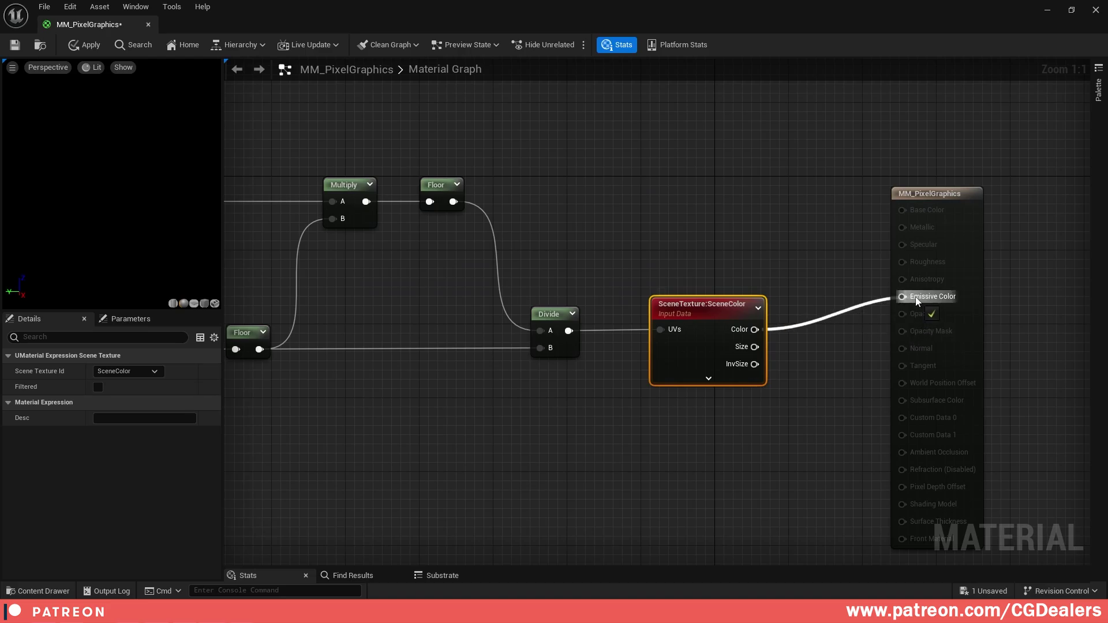
pyautogui.moveTo(941, 193); pyautogui.dragTo(941, 212)
pyautogui.click(825, 358)
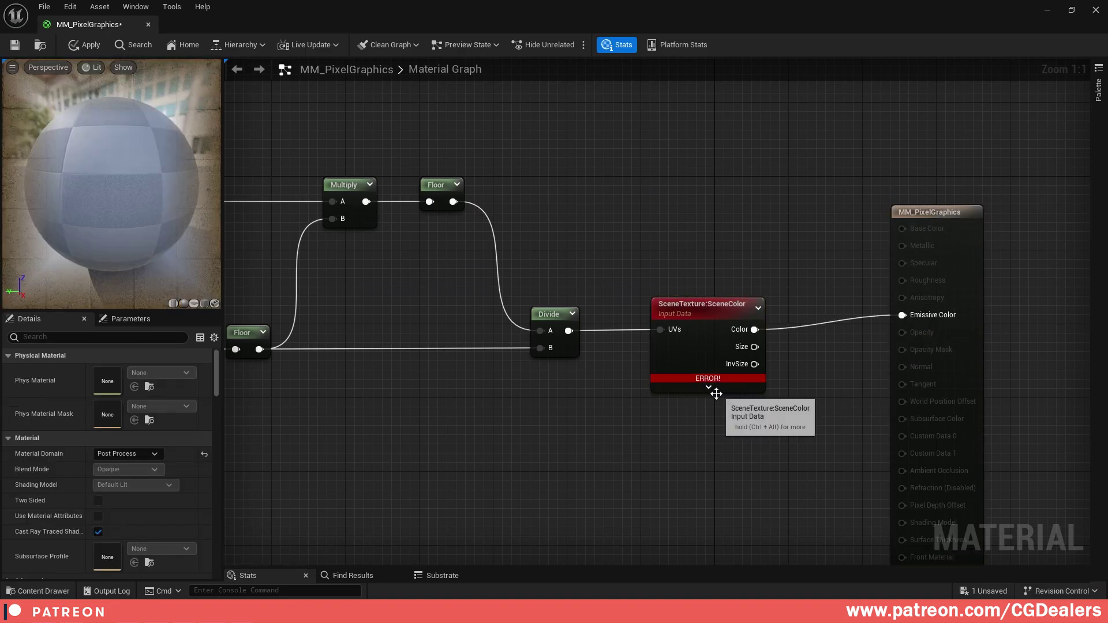
# - Straighten the SceneTexture node's connections and set its Scene Texture Id to PostProcessInput0
pyautogui.click(708, 317)
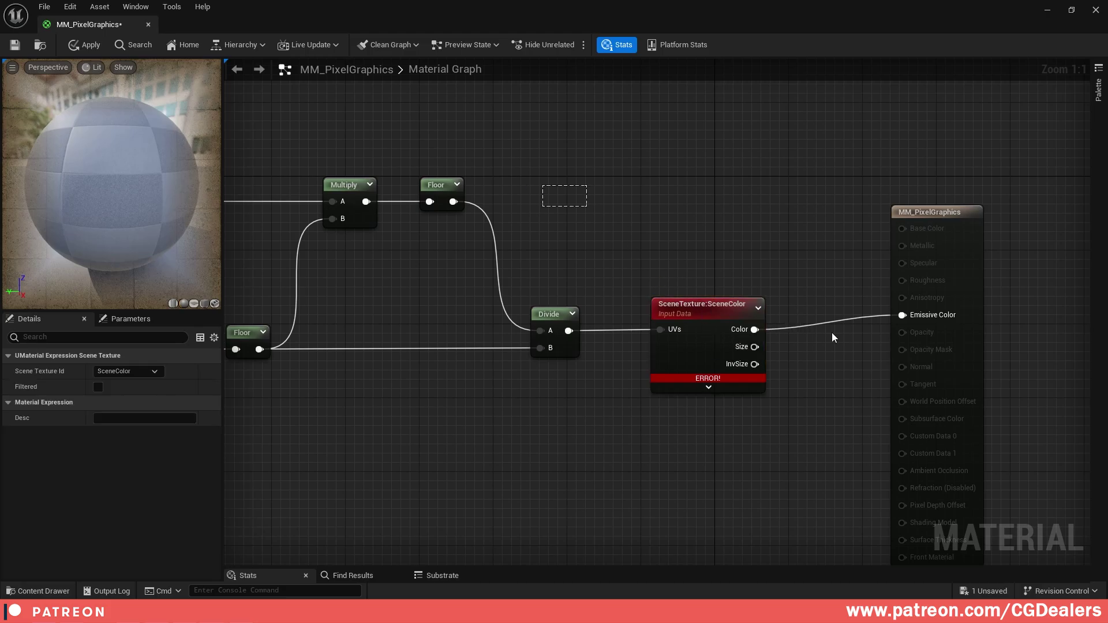
pyautogui.press('q')
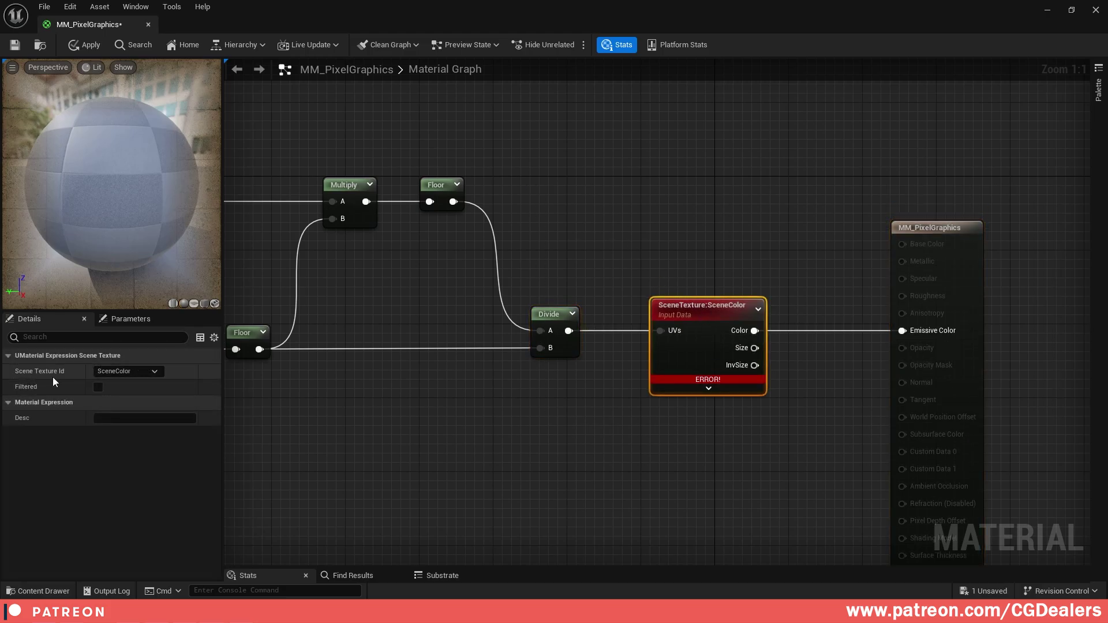
pyautogui.click(134, 371)
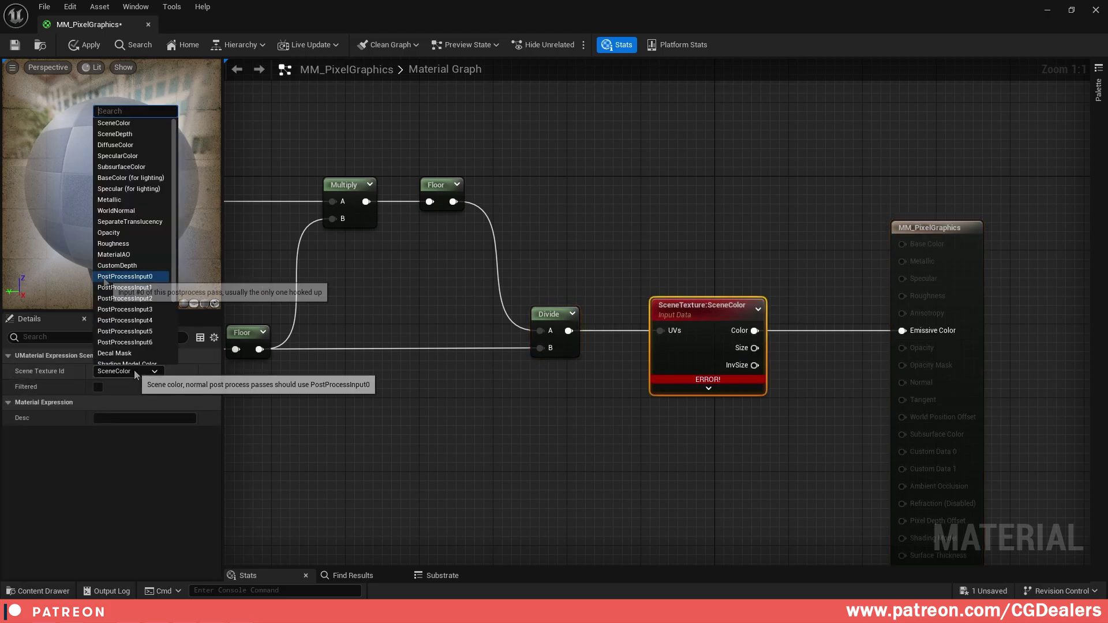
pyautogui.click(149, 277)
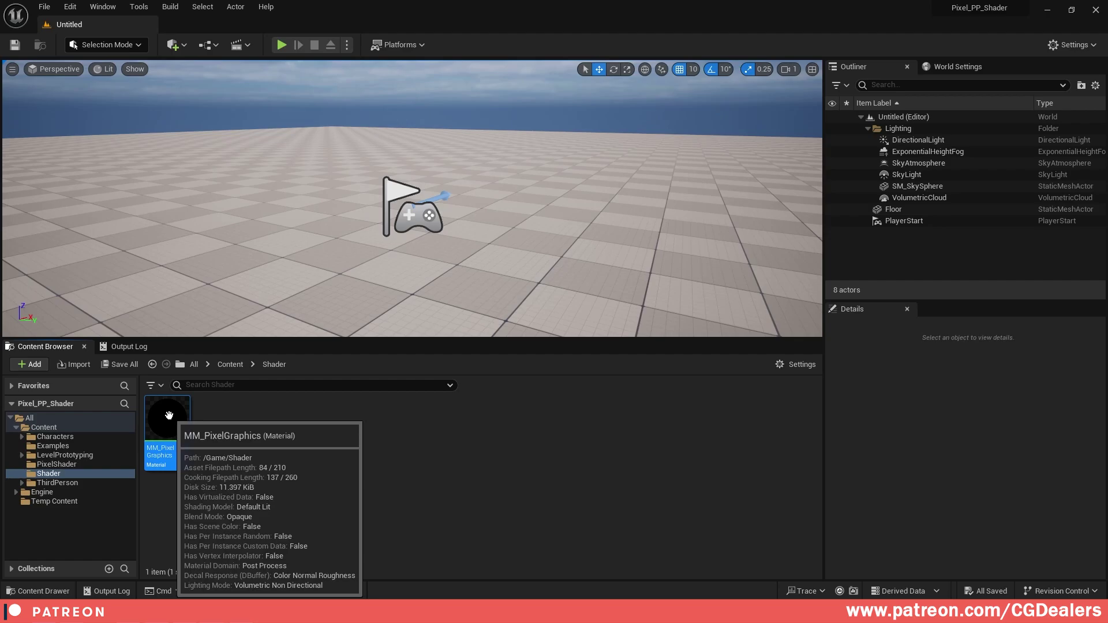
# - Create a material instance of MM_PixelGraphics named MI_PixelGraphics and enable its Pixel_Height and Pixel_Width parameters
pyautogui.rightClick(170, 417)
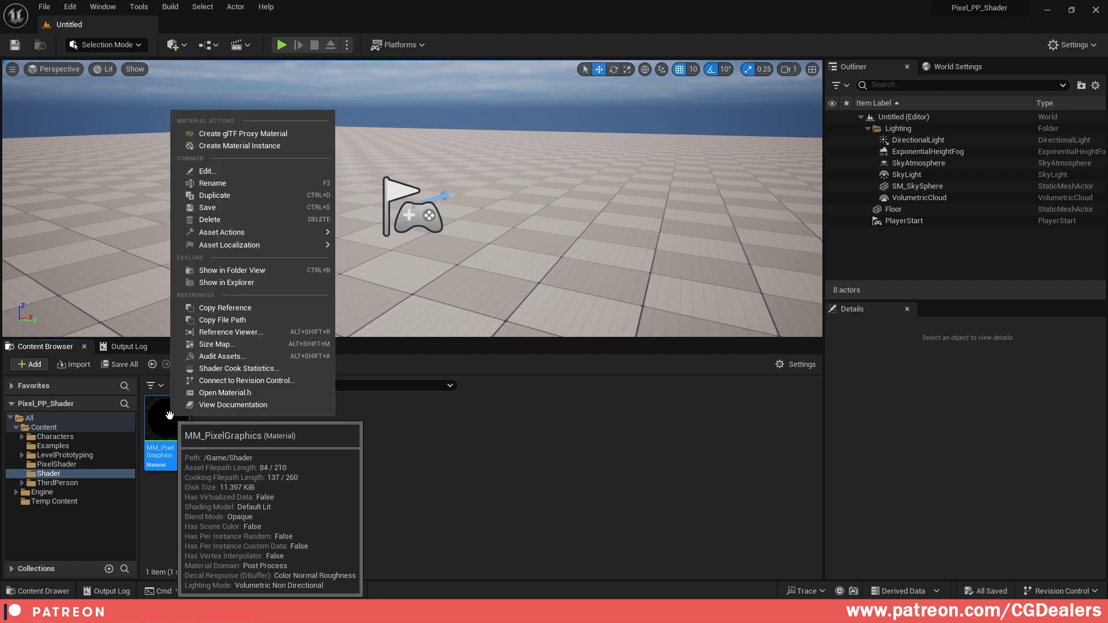
pyautogui.click(271, 144)
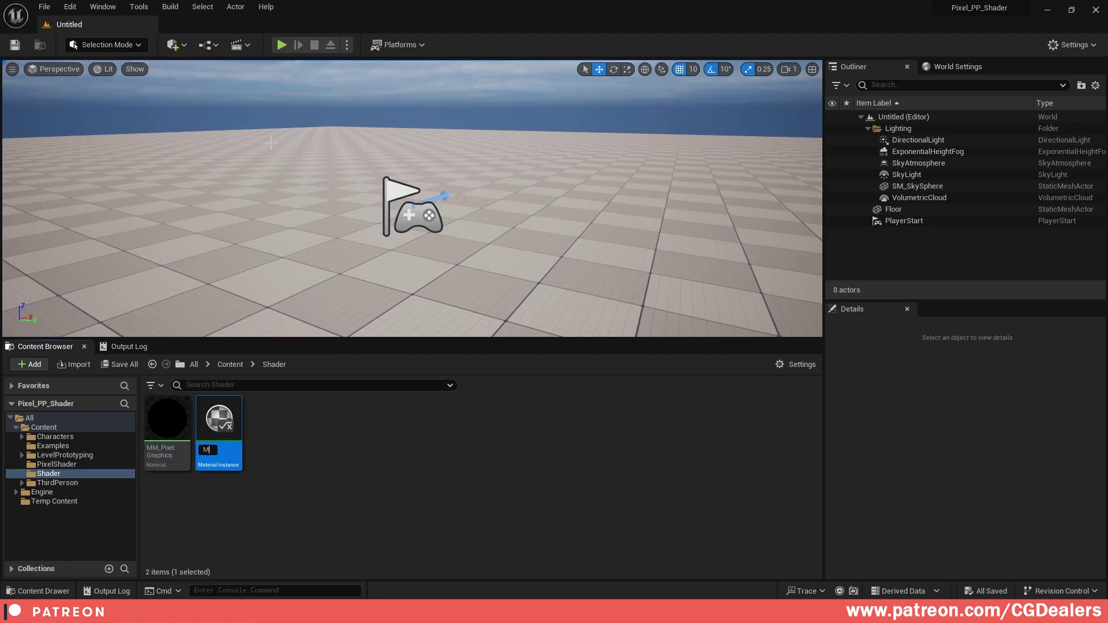
pyautogui.write('MI_PixelGraphics')
pyautogui.press('Return')
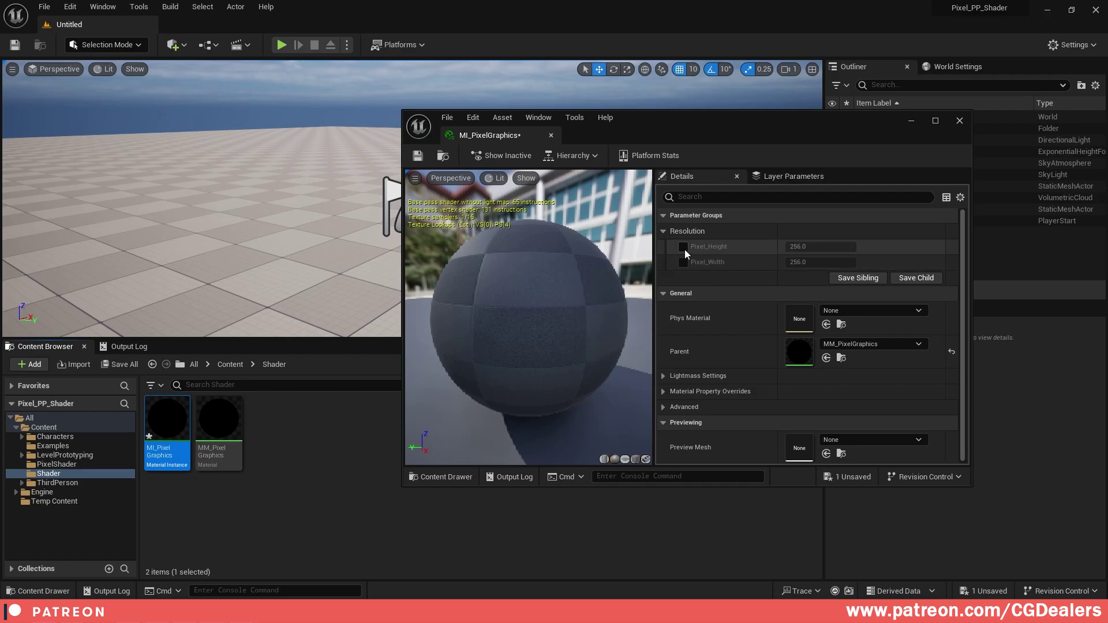
pyautogui.click(684, 247)
pyautogui.click(683, 263)
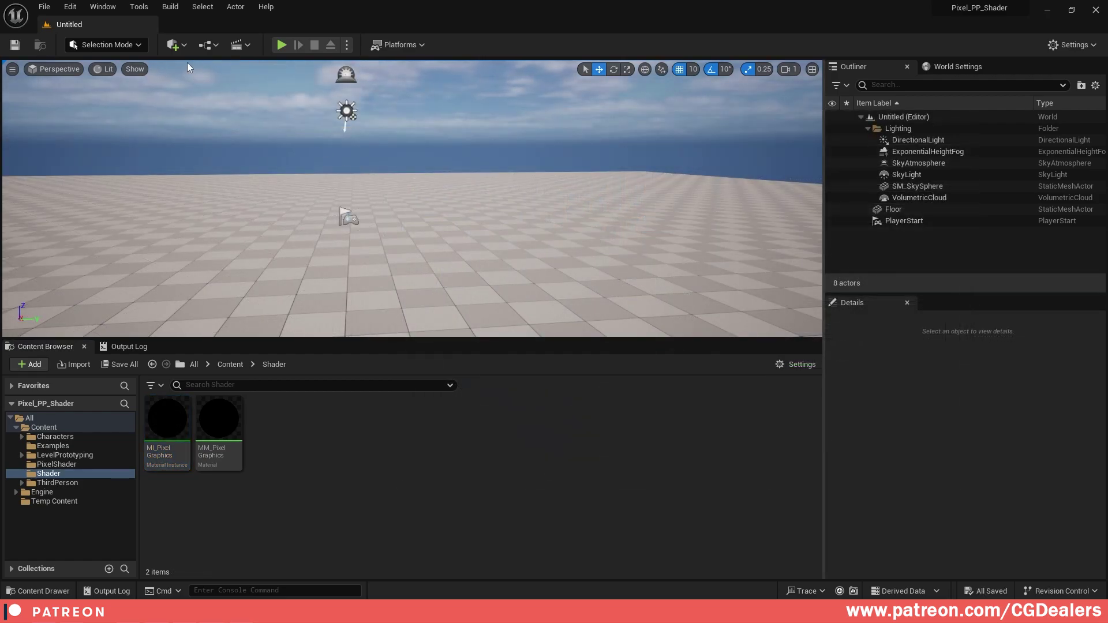
# - Place a Post Process Volume in the level beside the player start
pyautogui.click(174, 45)
pyautogui.write('post')
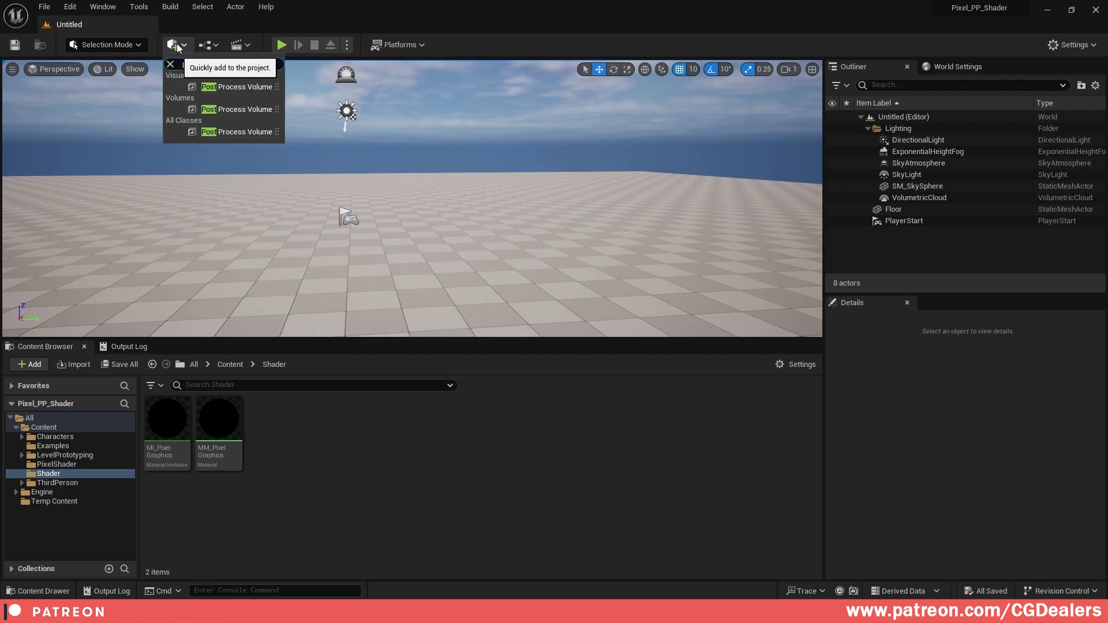
pyautogui.moveTo(231, 86); pyautogui.dragTo(401, 236)
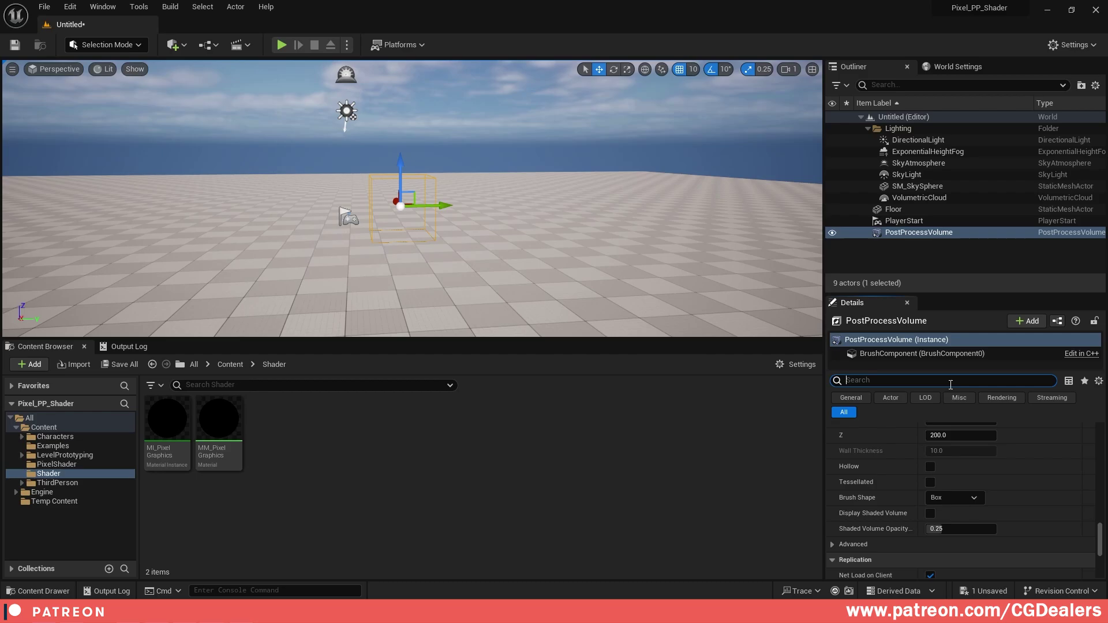
# - Add an asset reference element to the PostProcessVolume's Post Process Materials array and assign MI_PixelGraphics to it
pyautogui.click(928, 236)
pyautogui.click(859, 380)
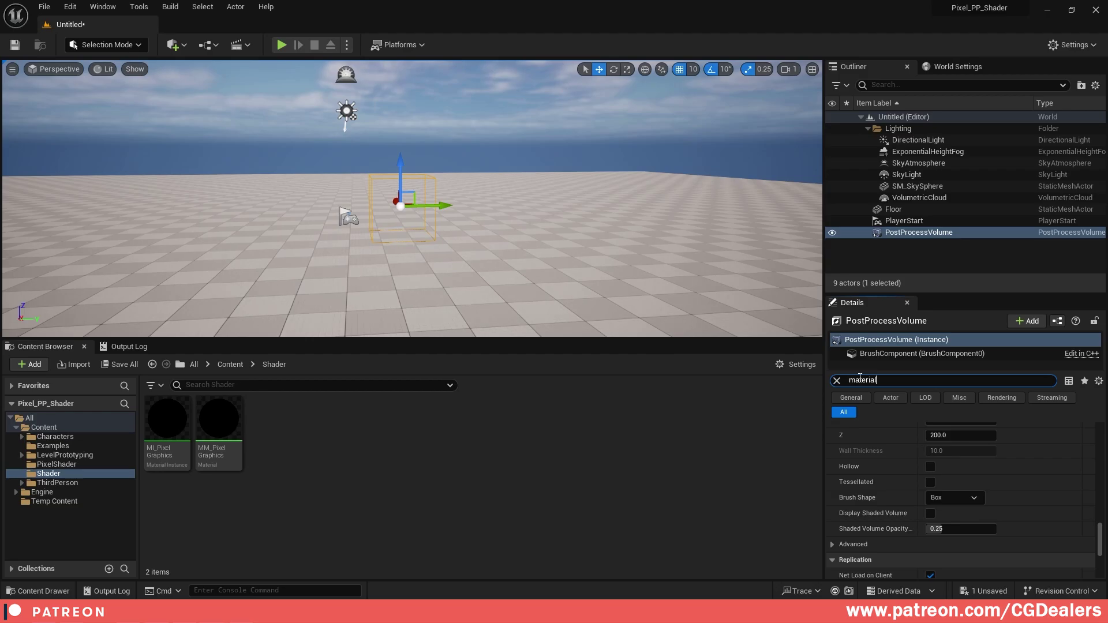
pyautogui.click(832, 445)
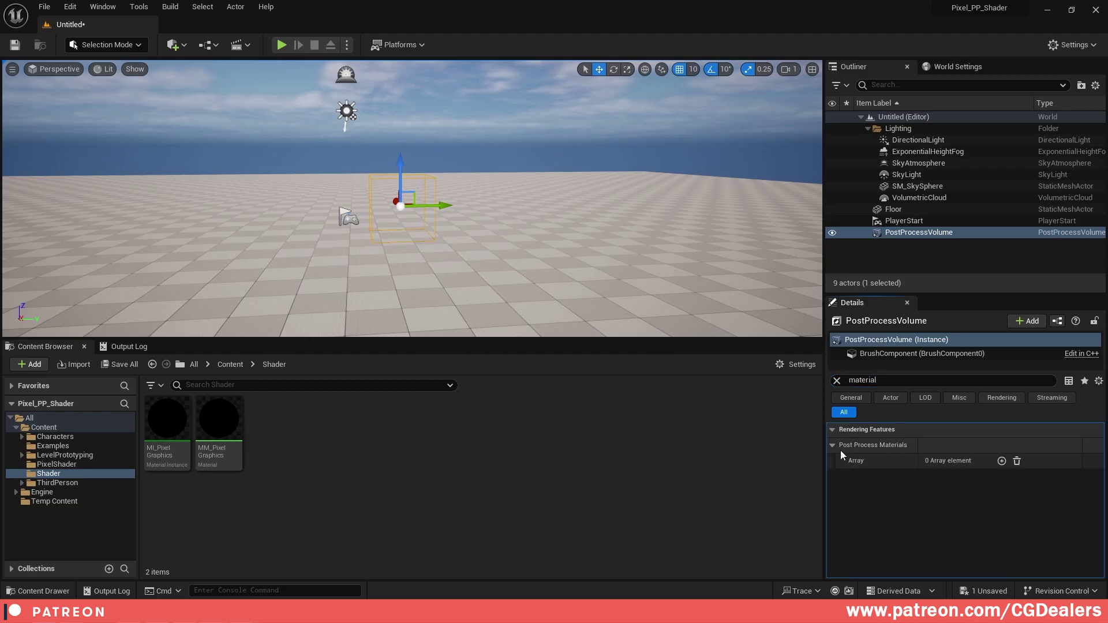
pyautogui.click(1002, 461)
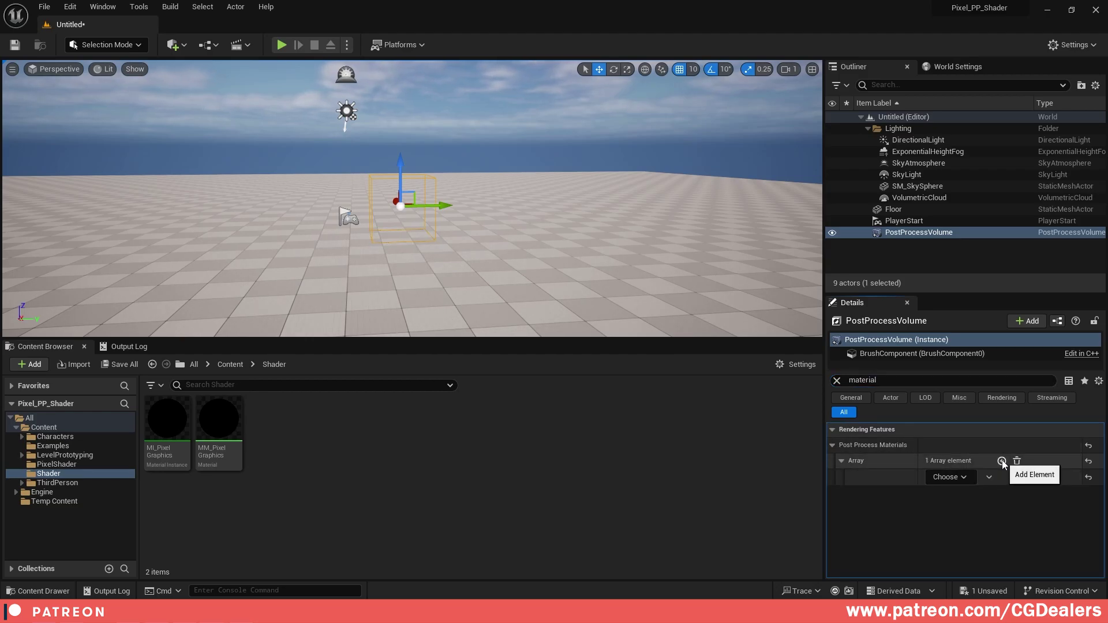
pyautogui.click(947, 477)
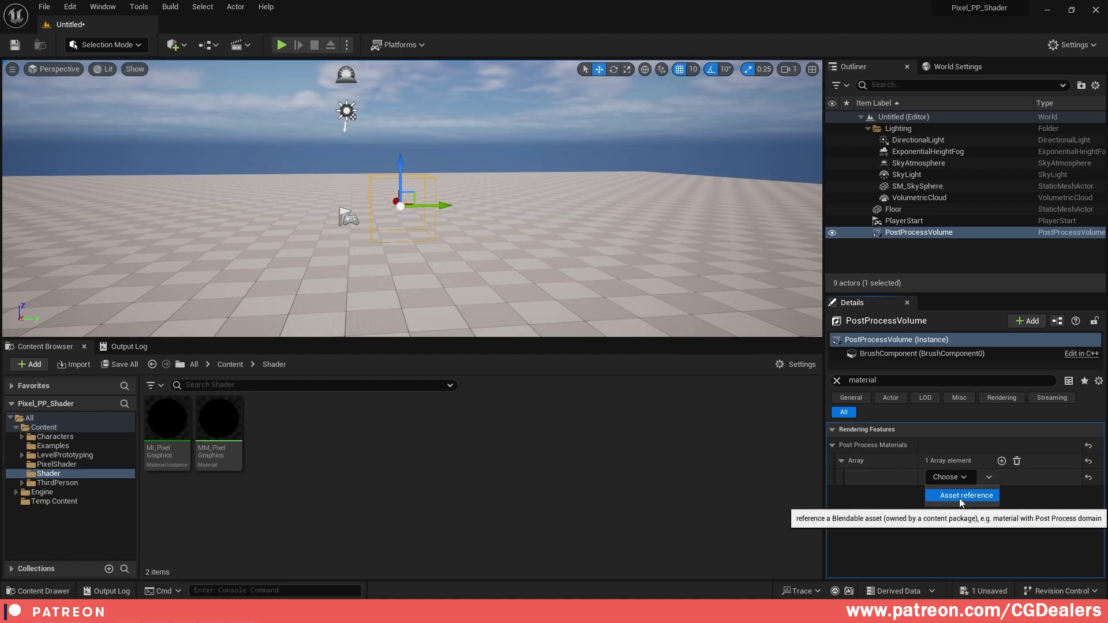
pyautogui.click(960, 497)
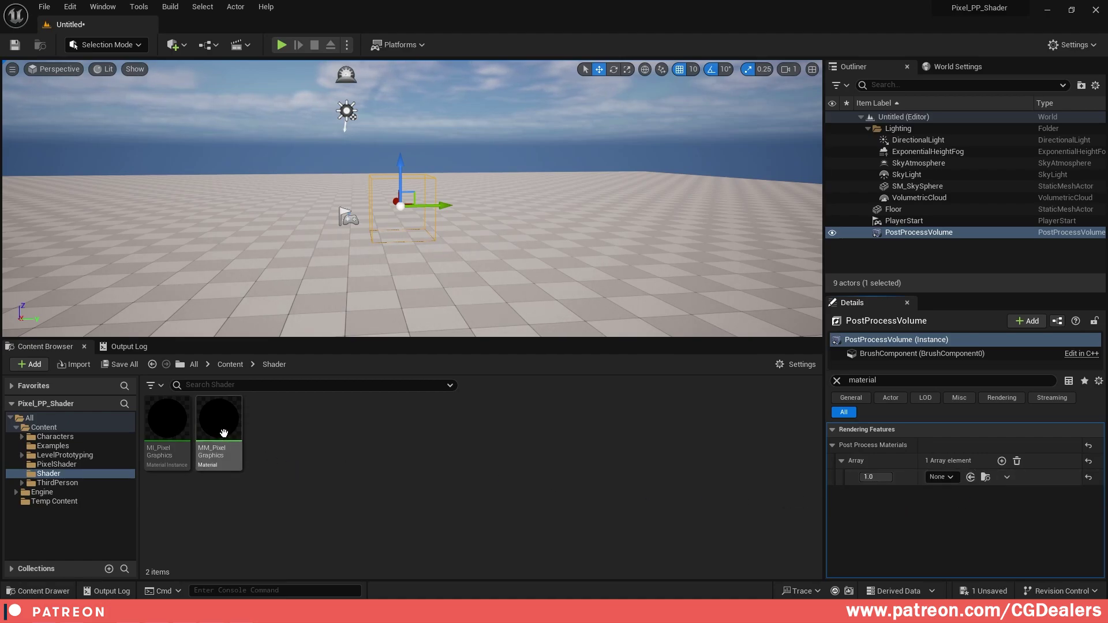
pyautogui.click(168, 421)
pyautogui.moveTo(168, 420); pyautogui.dragTo(941, 483)
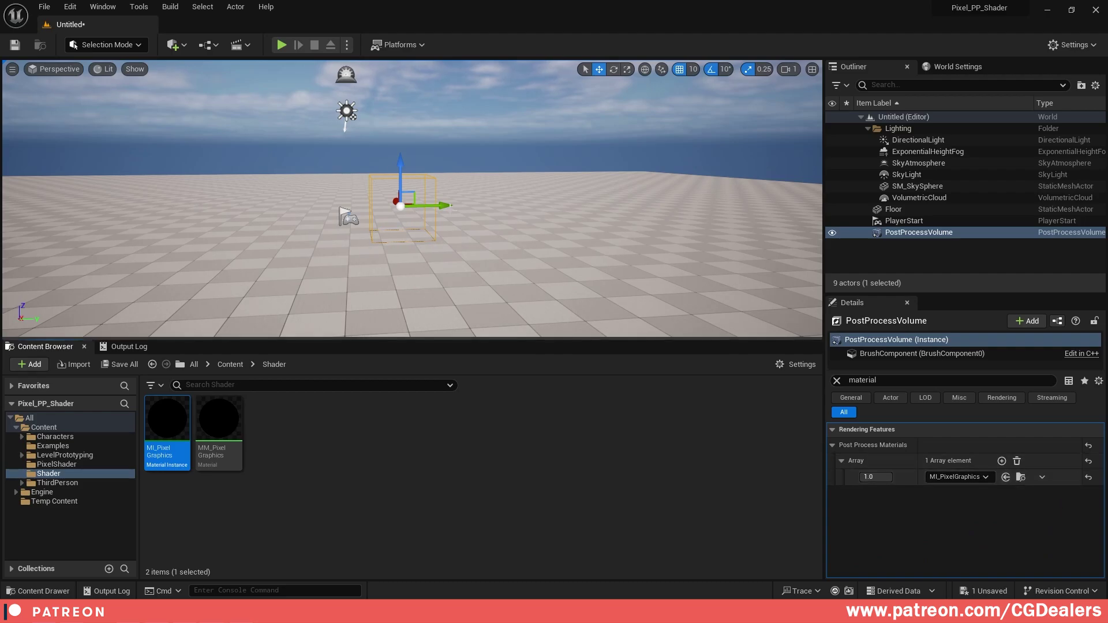
# - Play-test the level briefly and enable Infinite Extent (Unbound) on the PostProcessVolume
pyautogui.click(281, 45)
pyautogui.click(314, 45)
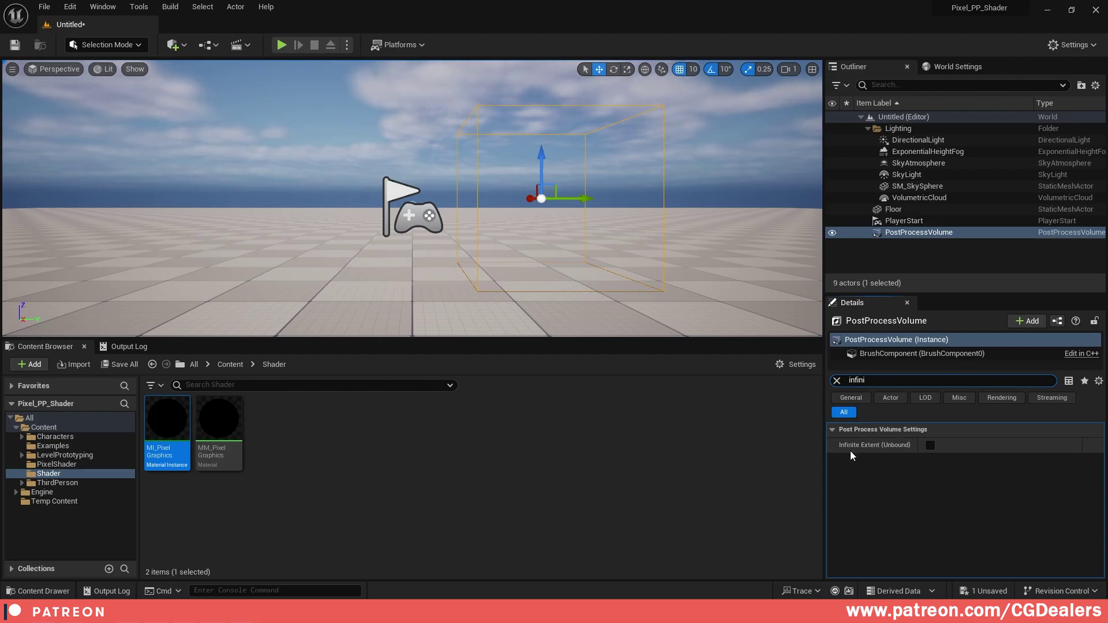
pyautogui.click(930, 446)
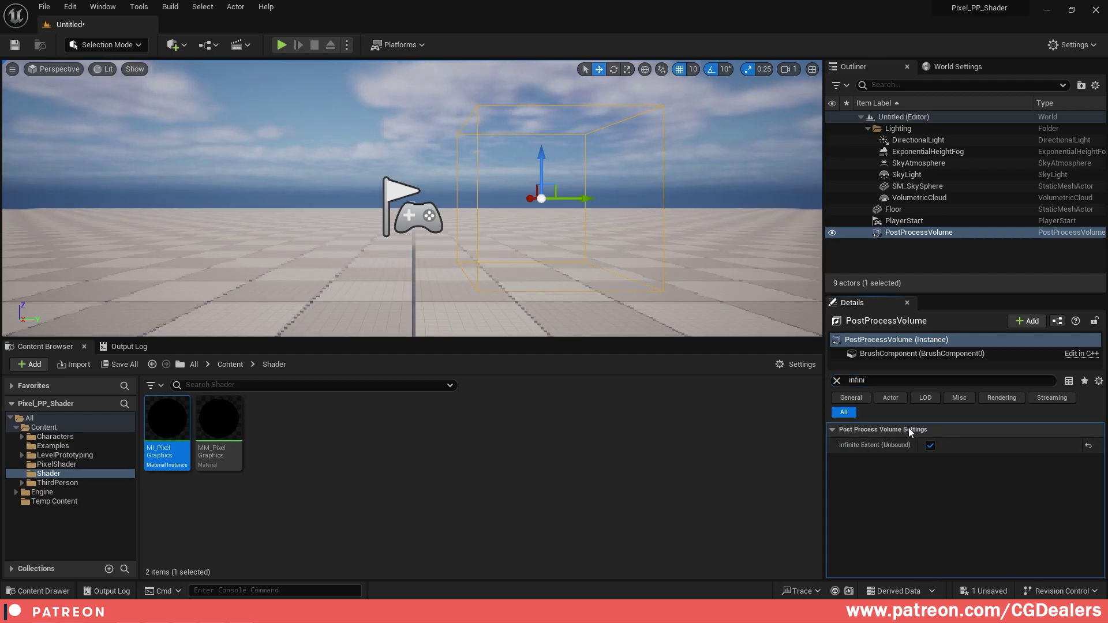
# - Set the PostProcessVolume's Film Grain Intensity to 1.5
pyautogui.click(837, 381)
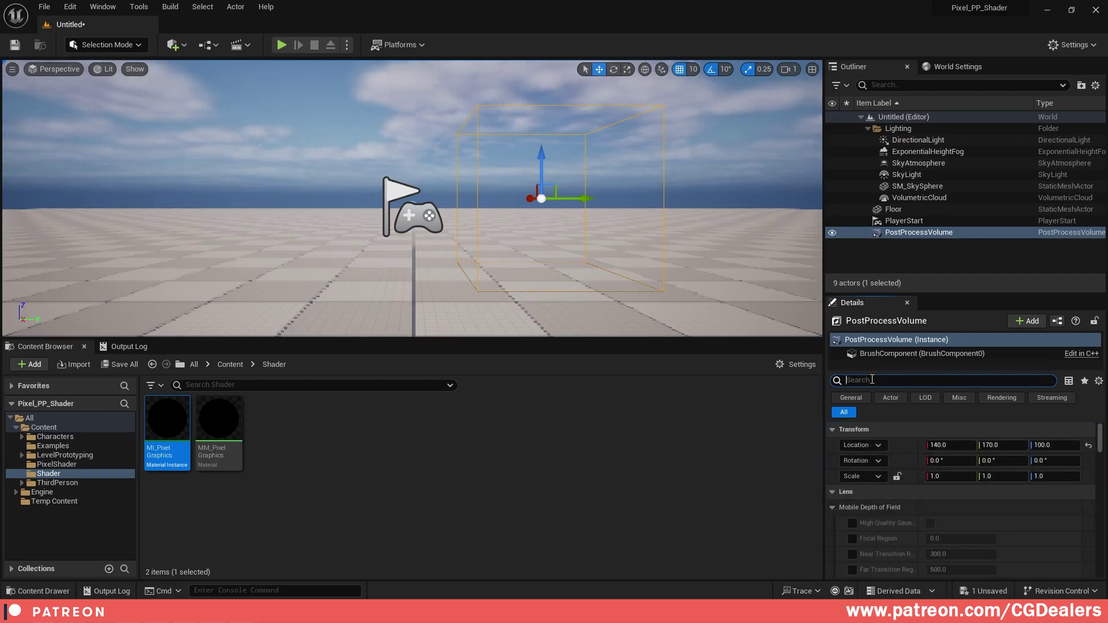
pyautogui.write('film')
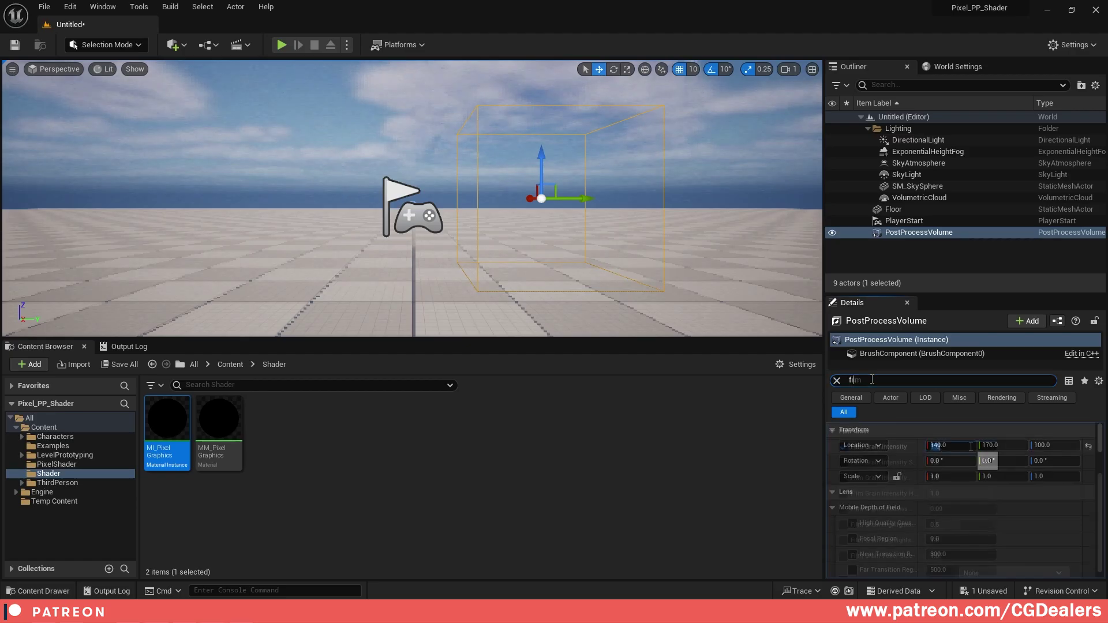
pyautogui.click(971, 447)
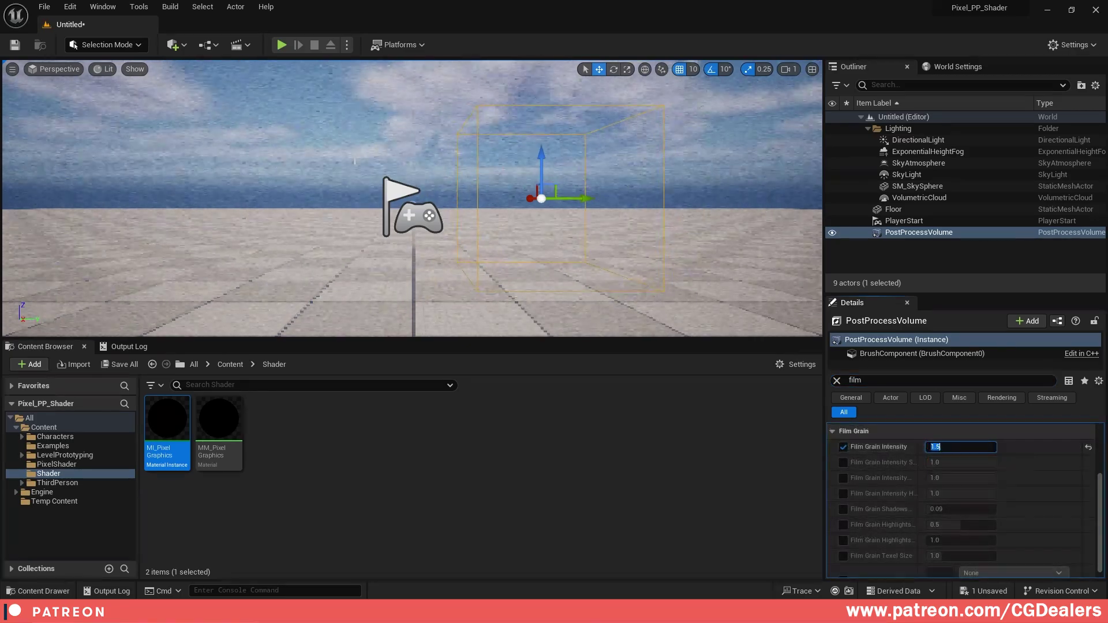
pyautogui.click(441, 121)
# - Play the level and run and jump with the character, in fullscreen and windowed view, to examine the pixelated look
pyautogui.click(282, 45)
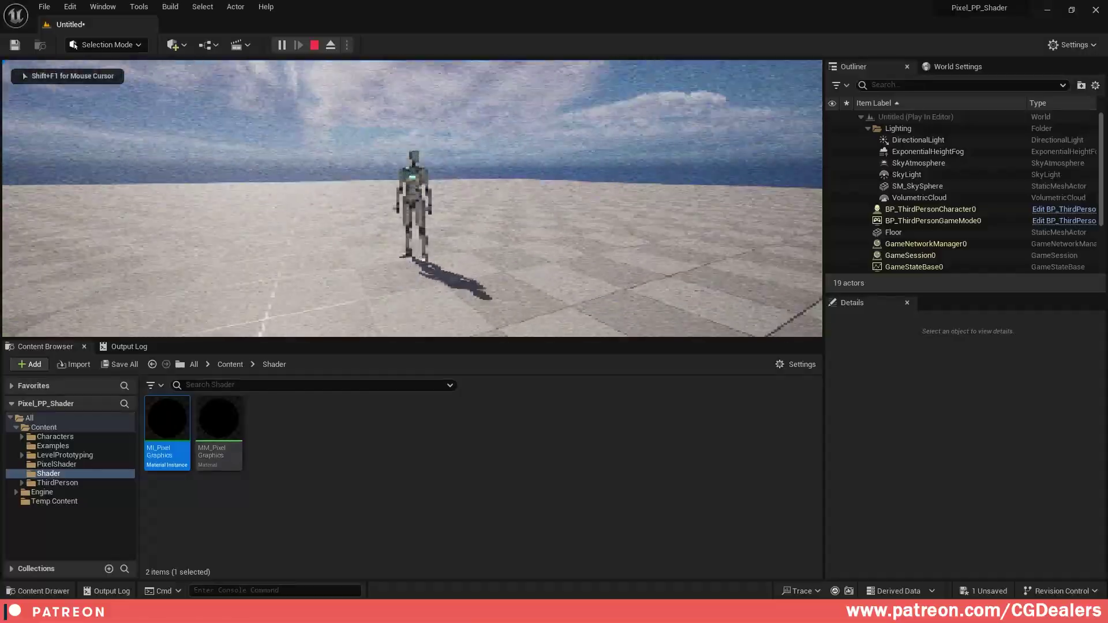
pyautogui.press('F11')
pyautogui.press('space')
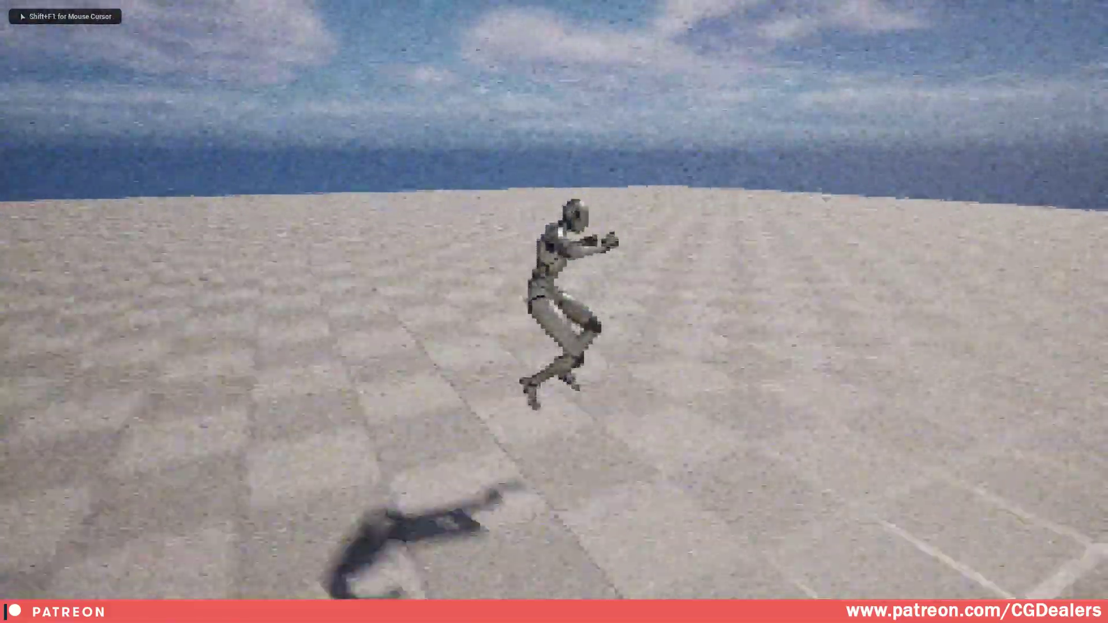
pyautogui.press('space')
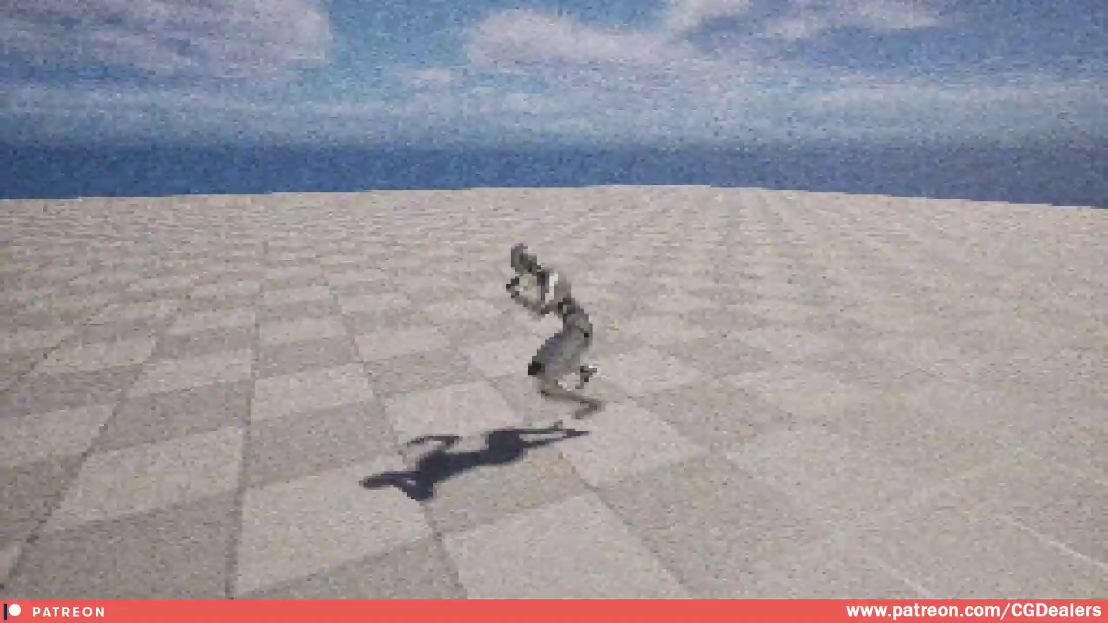
pyautogui.press('space')
pyautogui.press('F11')
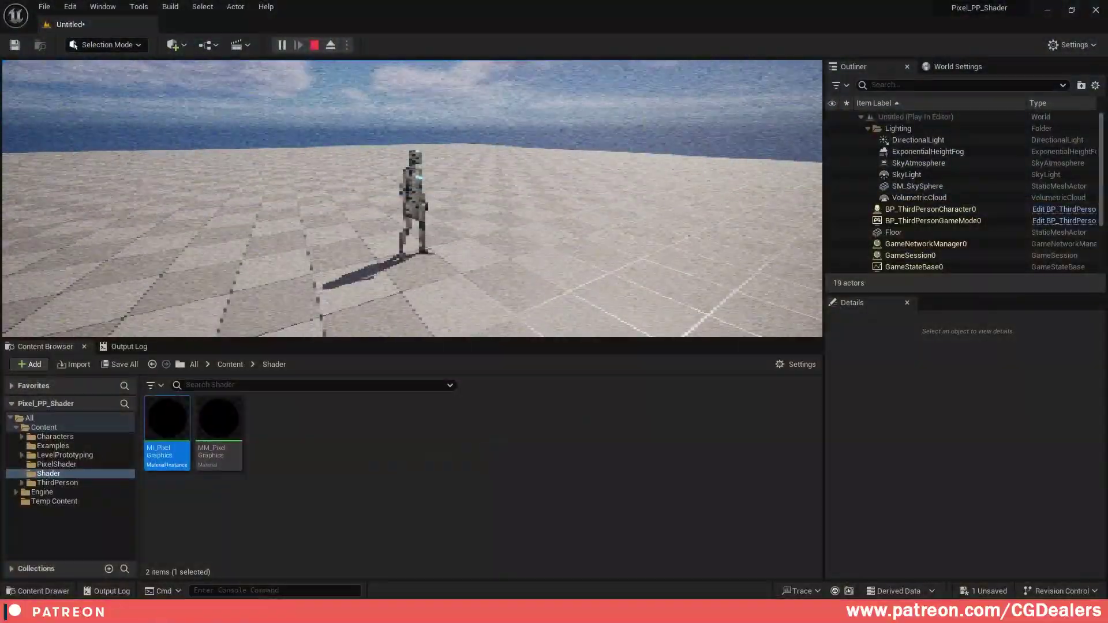
pyautogui.press('w')
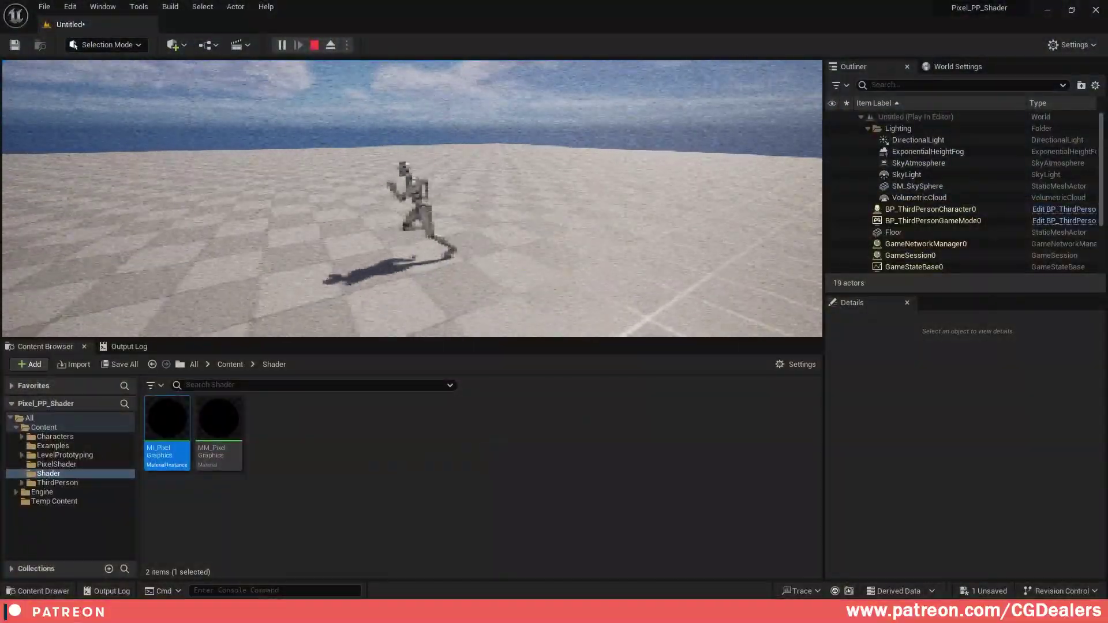